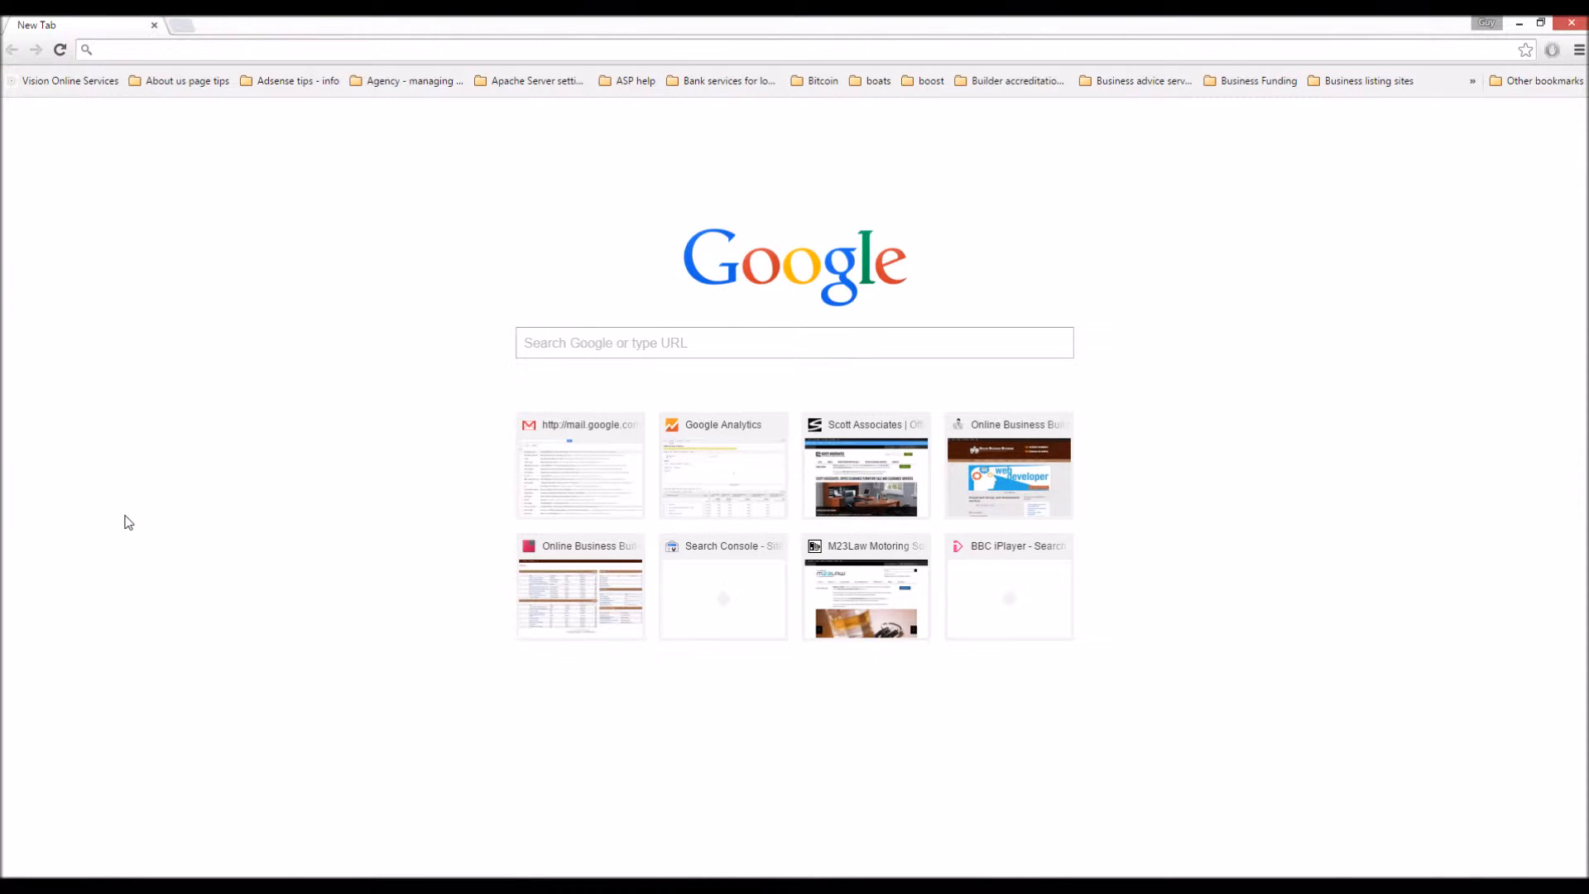
# - Search Google for "download riot" and open the CNET Download.com page for RIOT
pyautogui.click(140, 48)
pyautogui.write('riot do')
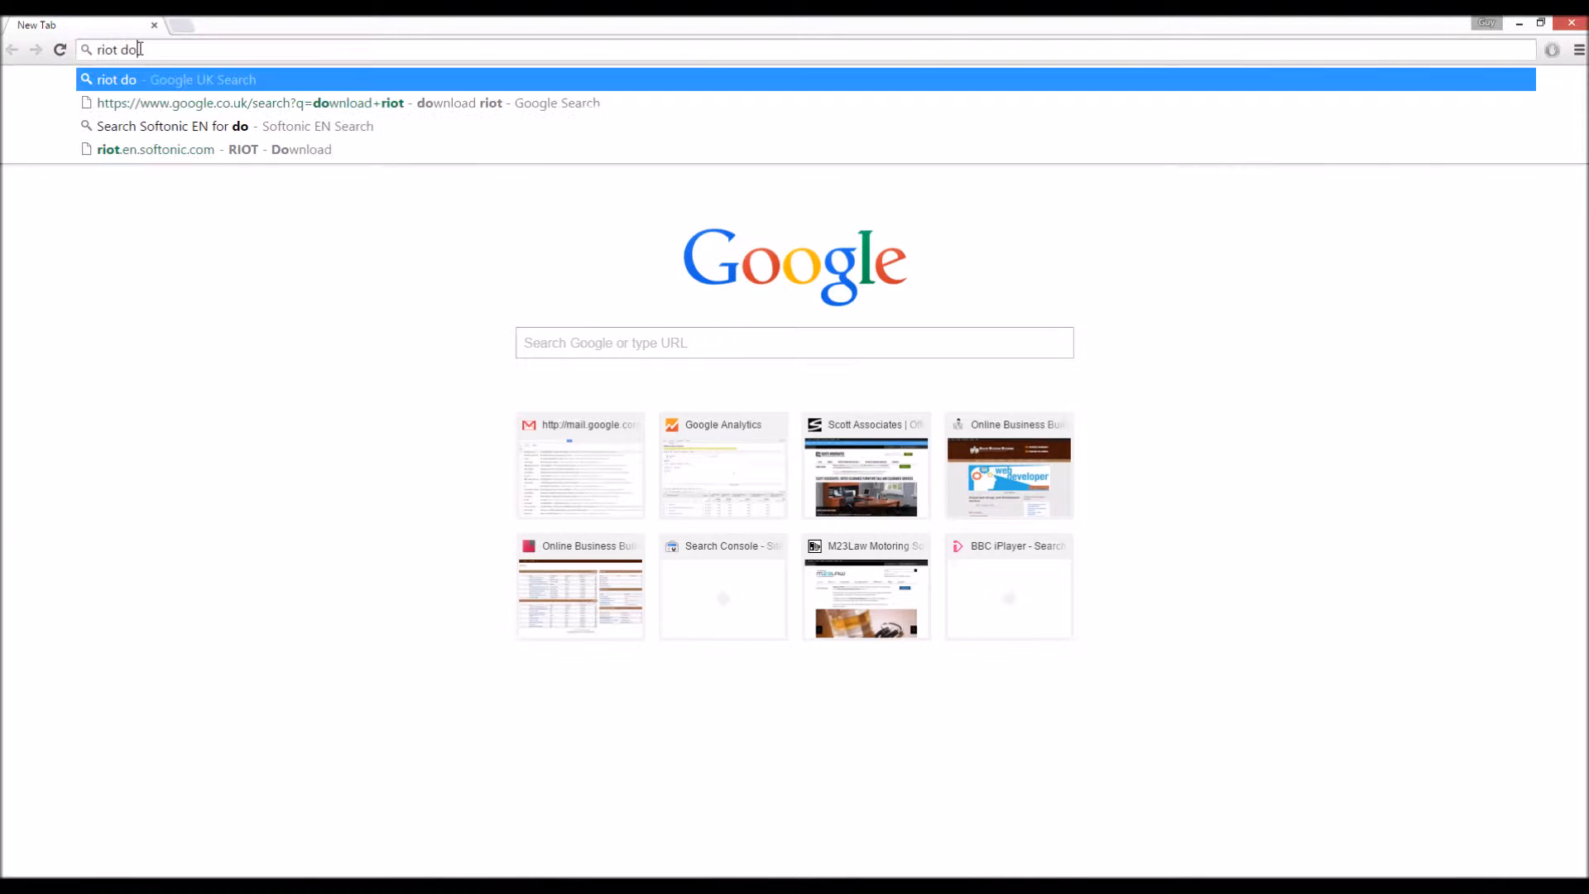
pyautogui.write('w')
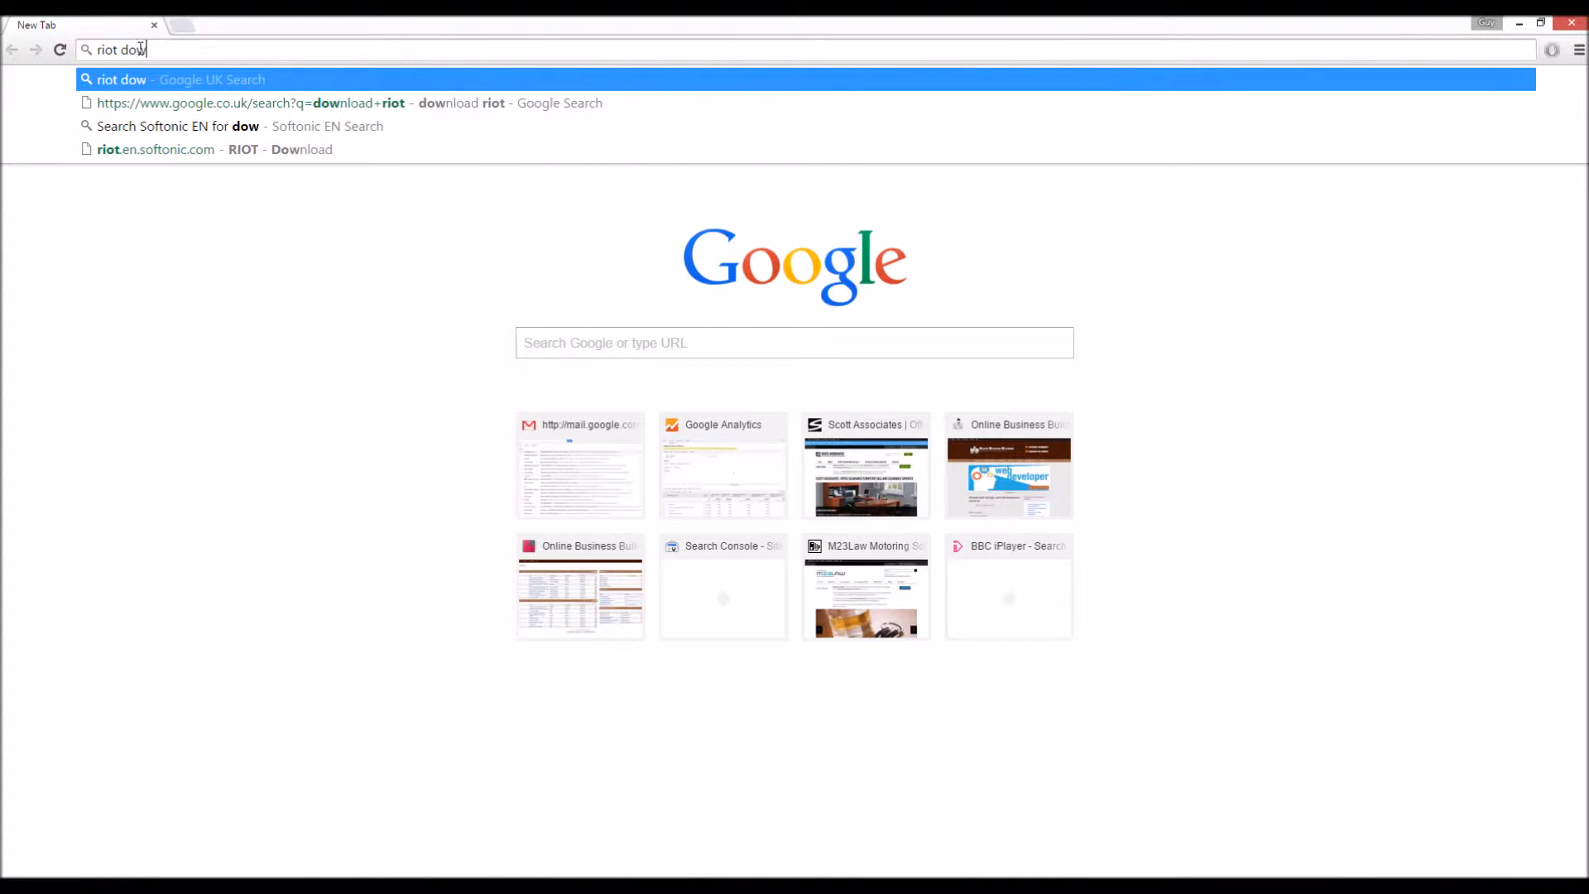
pyautogui.press('Down')
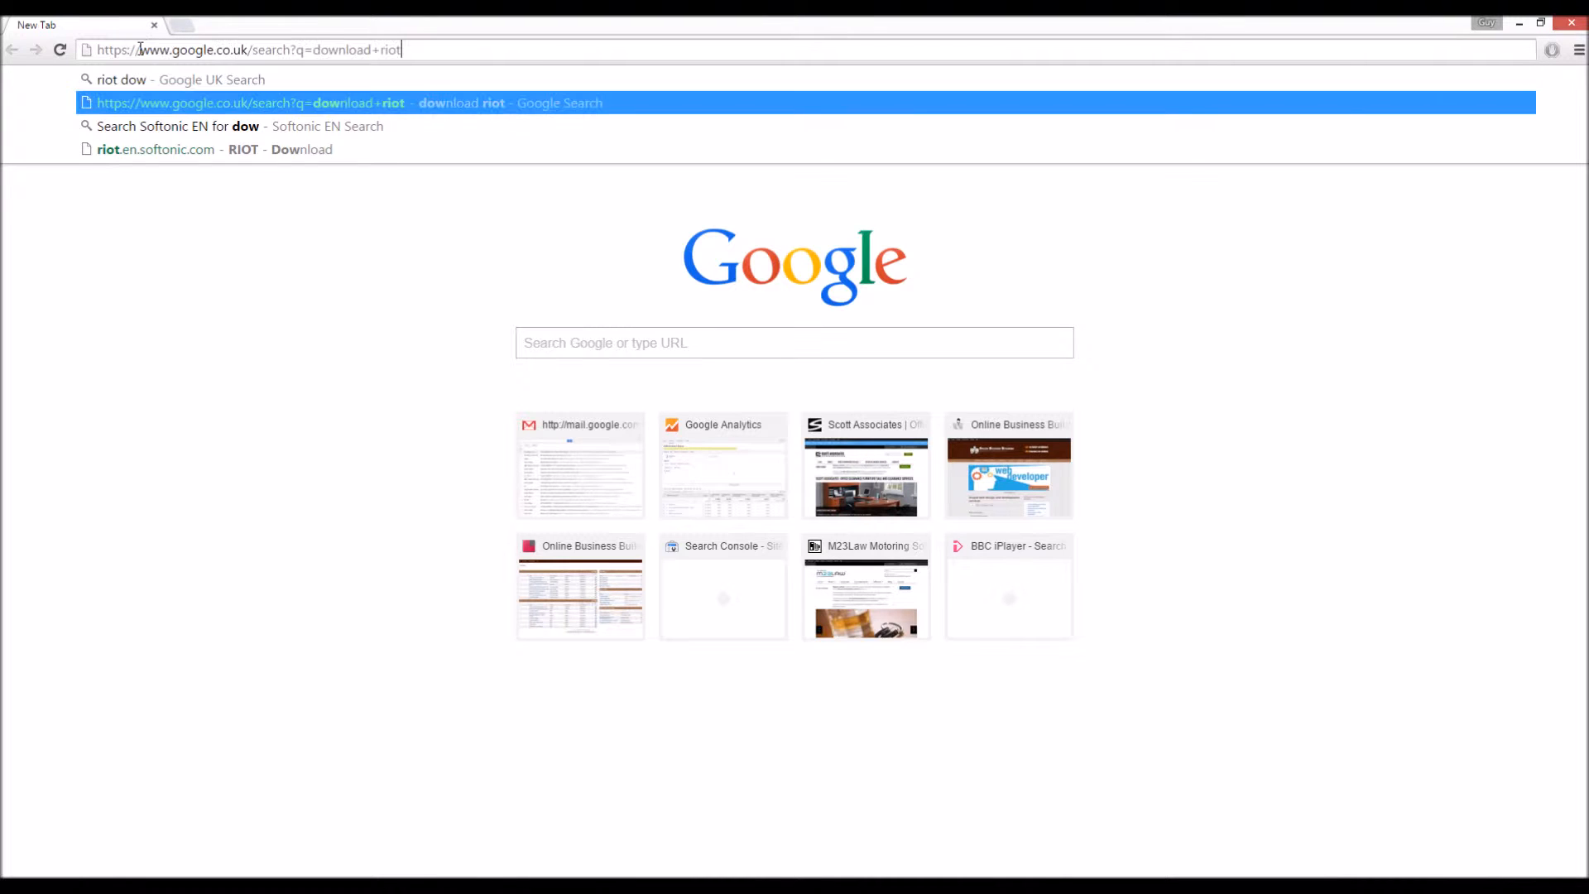
pyautogui.press('Return')
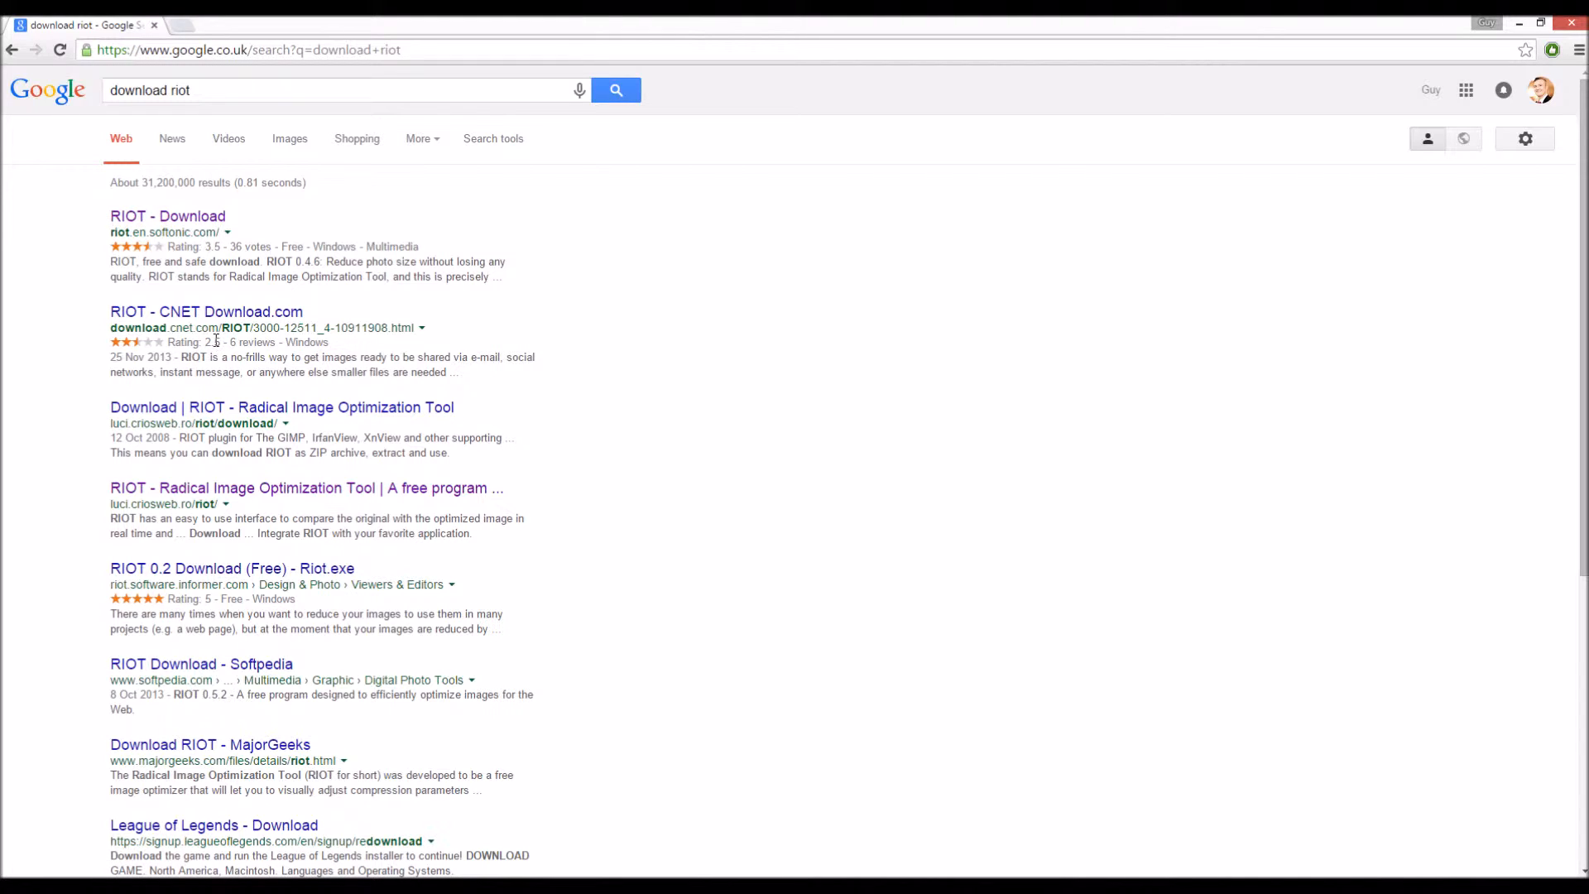
pyautogui.click(163, 322)
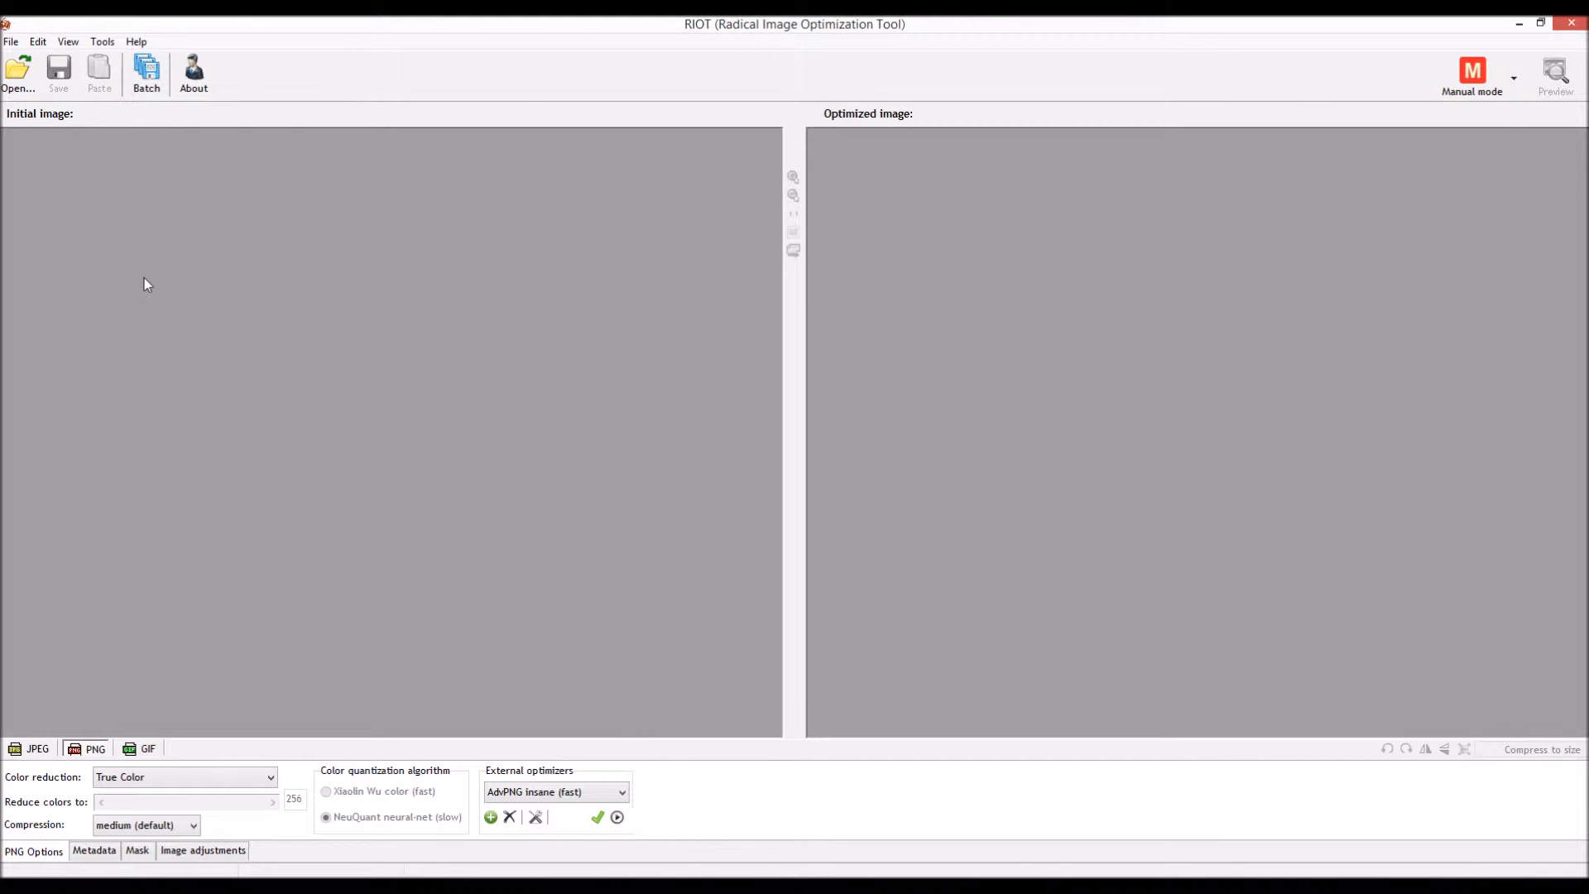
# - Switch to RIOT and open AP Carpet Cleaning before and after photo album.PNG from the uncompressed folder
pyautogui.click(15, 76)
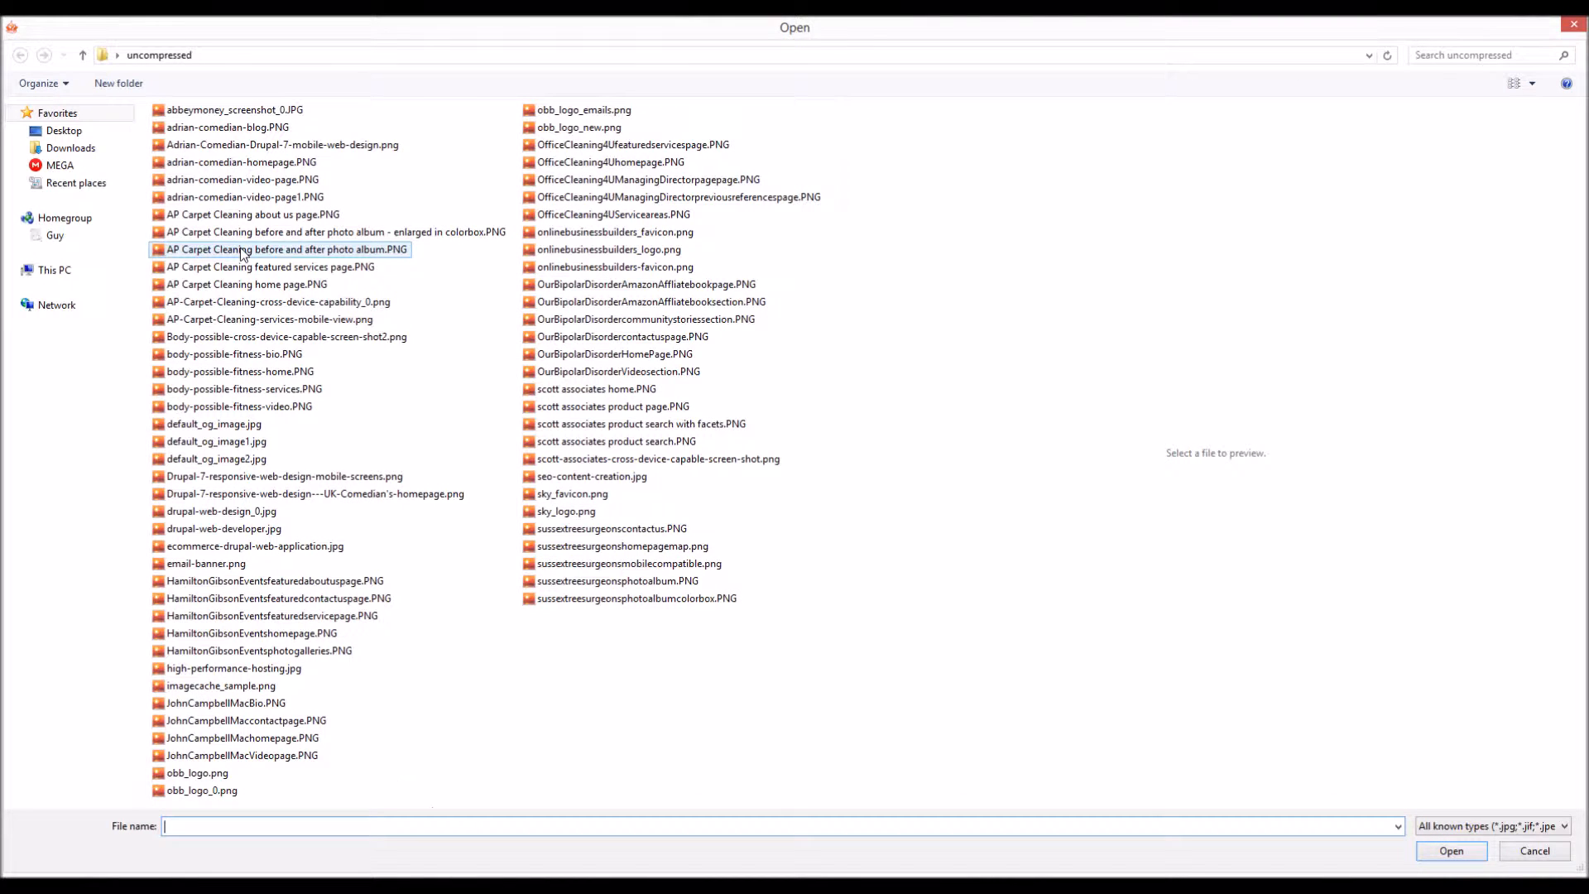
pyautogui.click(242, 250)
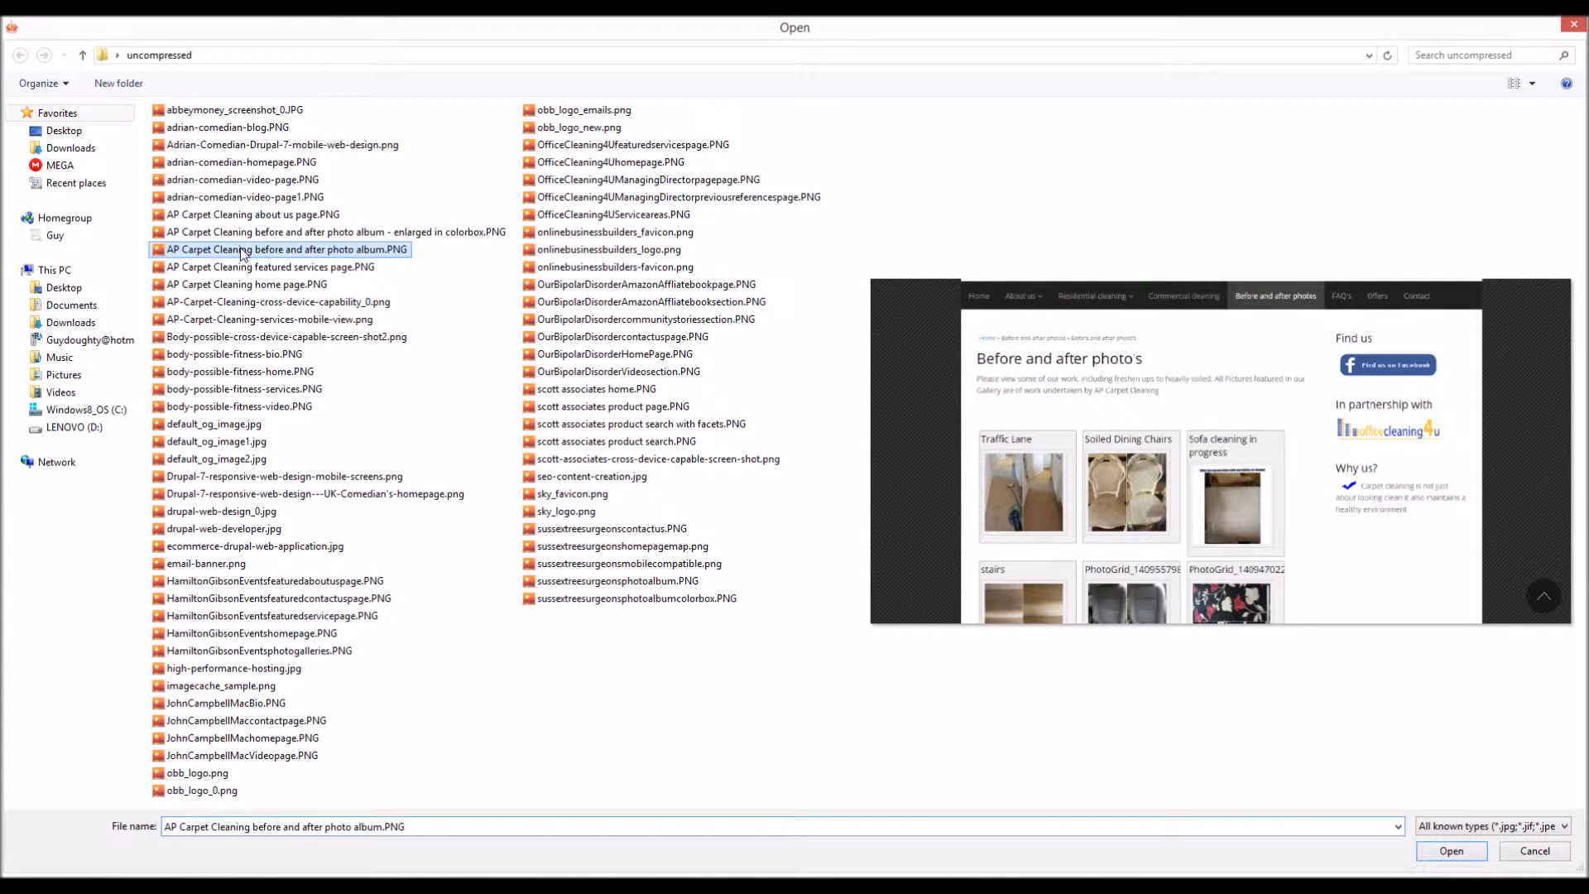
pyautogui.click(1453, 852)
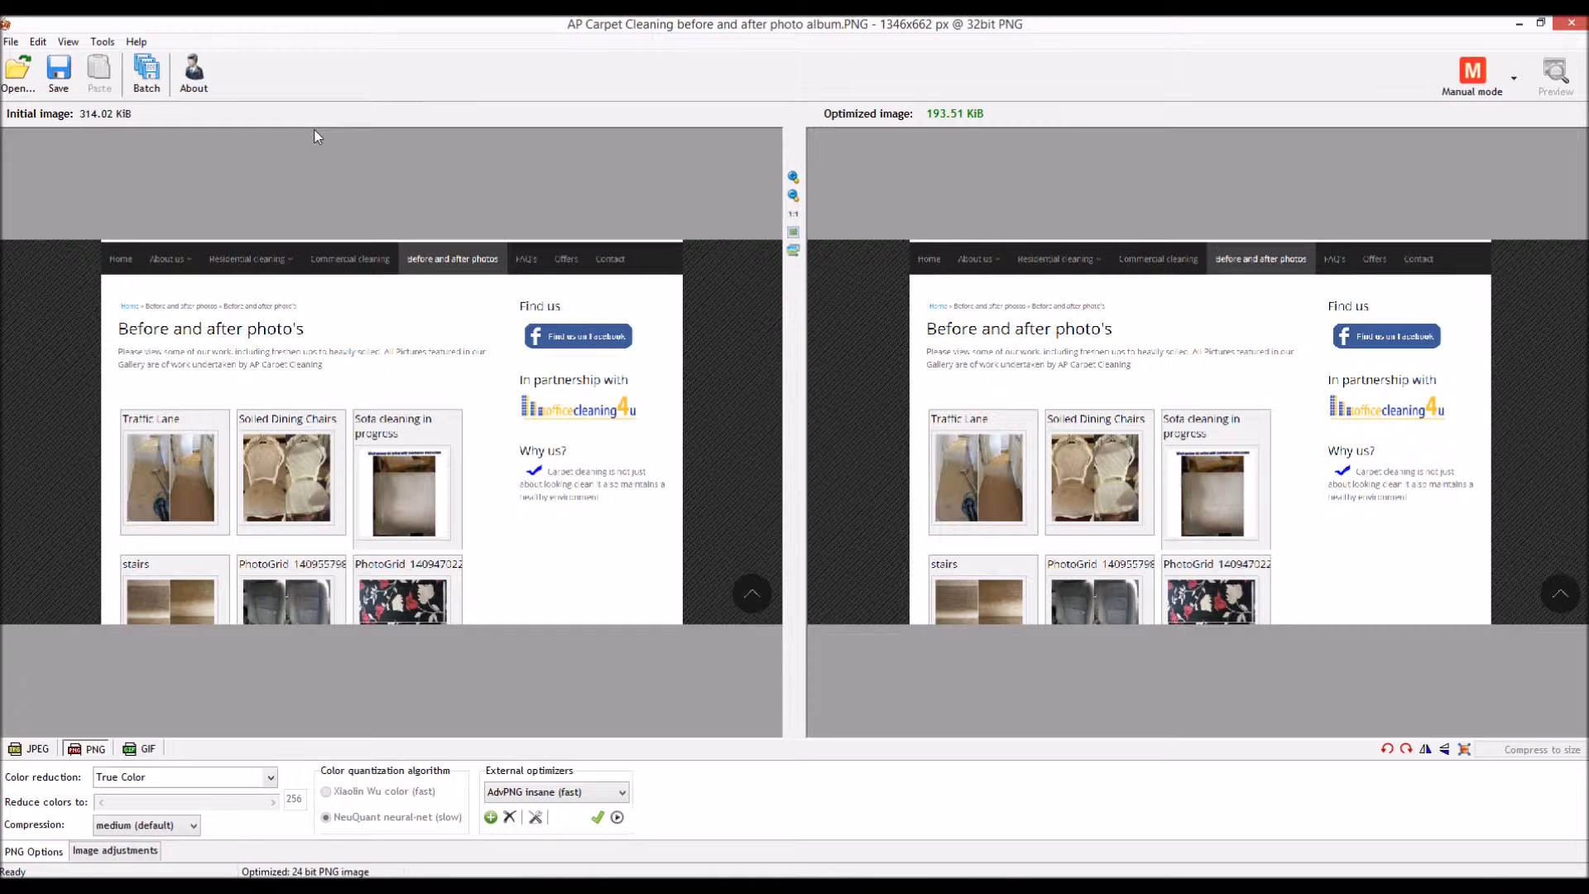
# - Save the optimized carpet cleaning image as PNG, replacing the existing file
pyautogui.moveTo(943, 127)
pyautogui.click(59, 73)
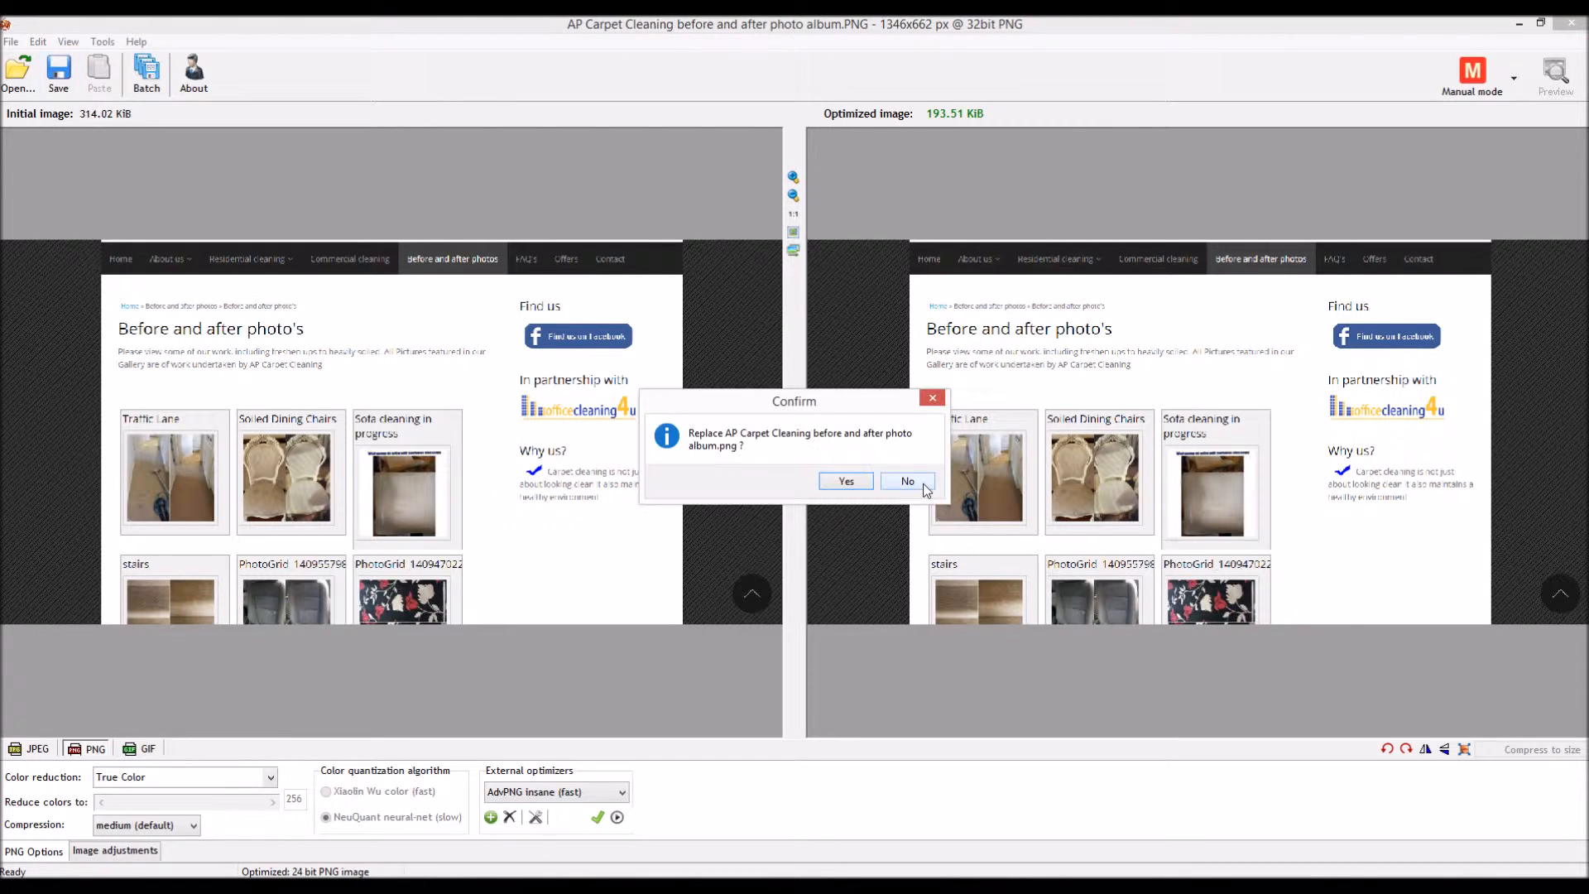
pyautogui.click(842, 481)
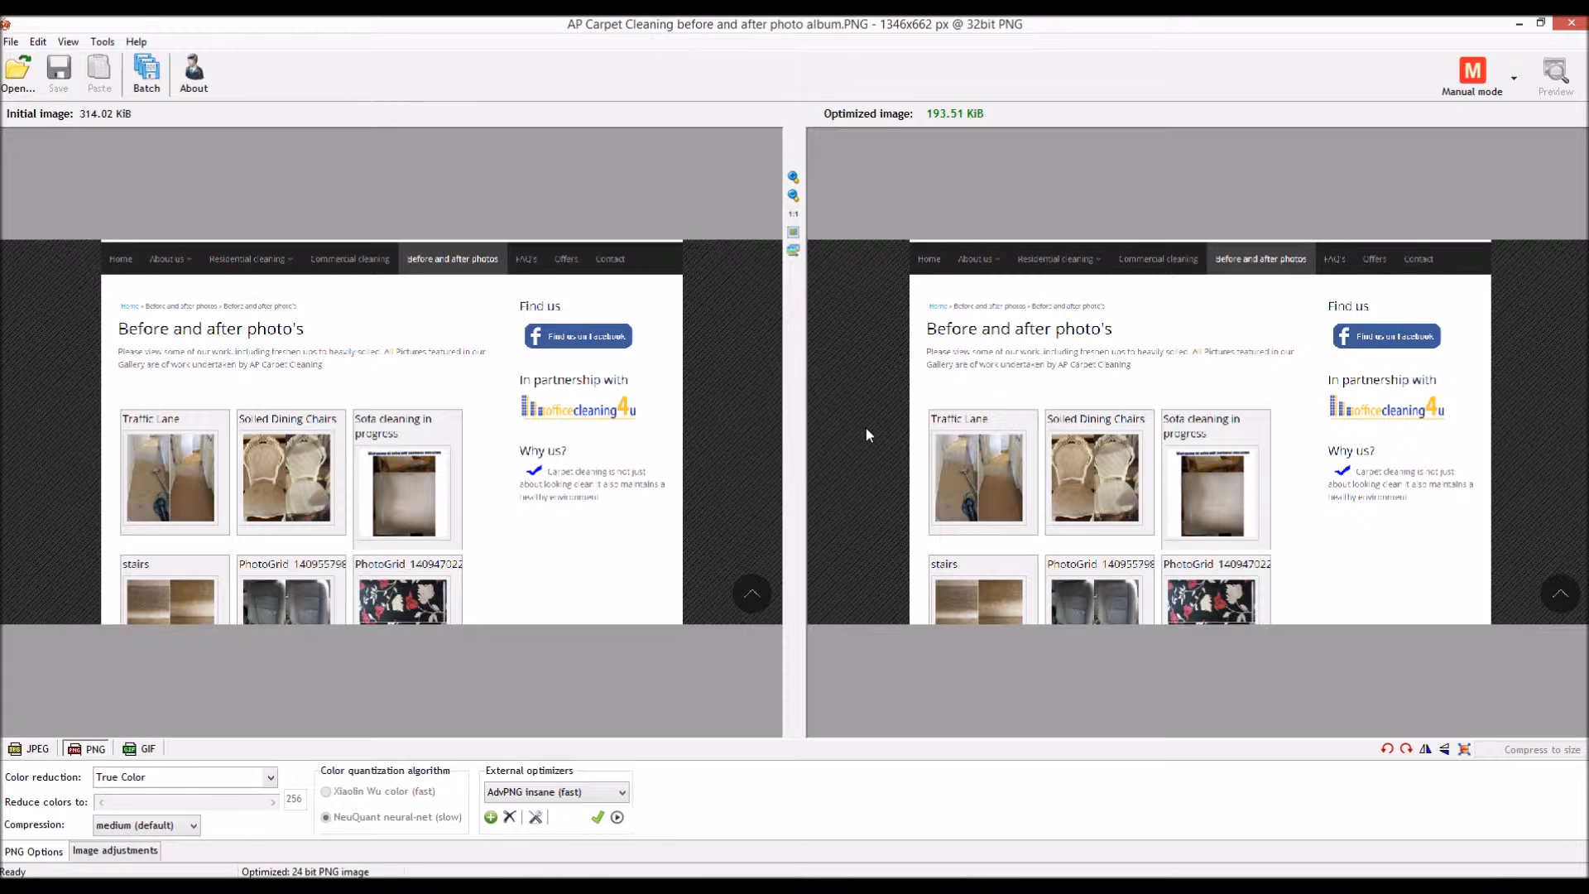
# - Compare the image's optimized size as JPEG and GIF, and return the output format to PNG
pyautogui.click(35, 750)
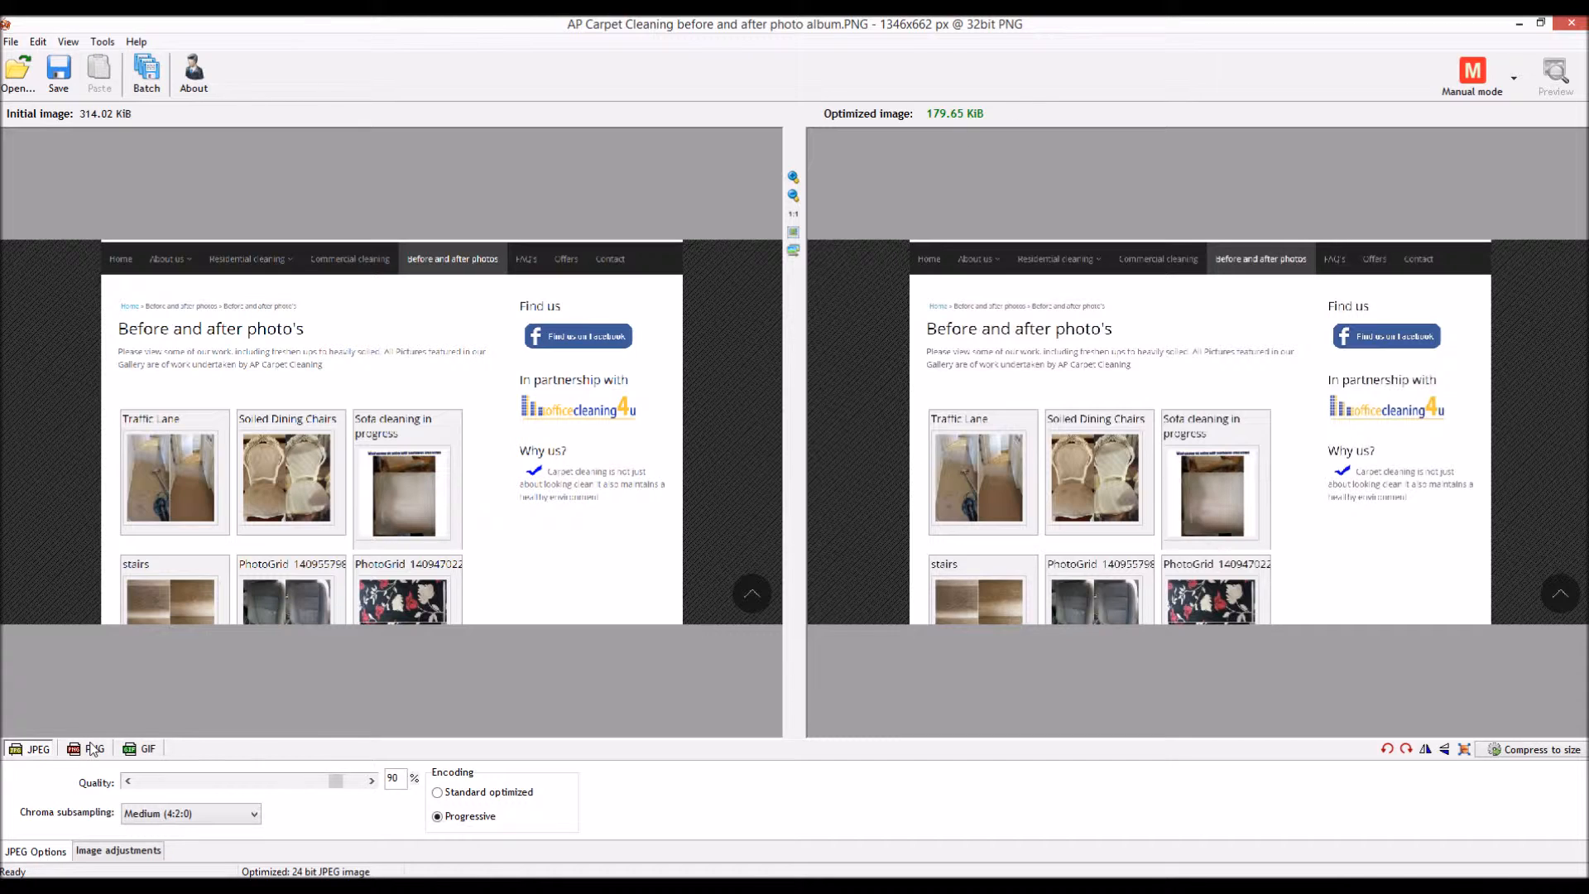
pyautogui.click(149, 750)
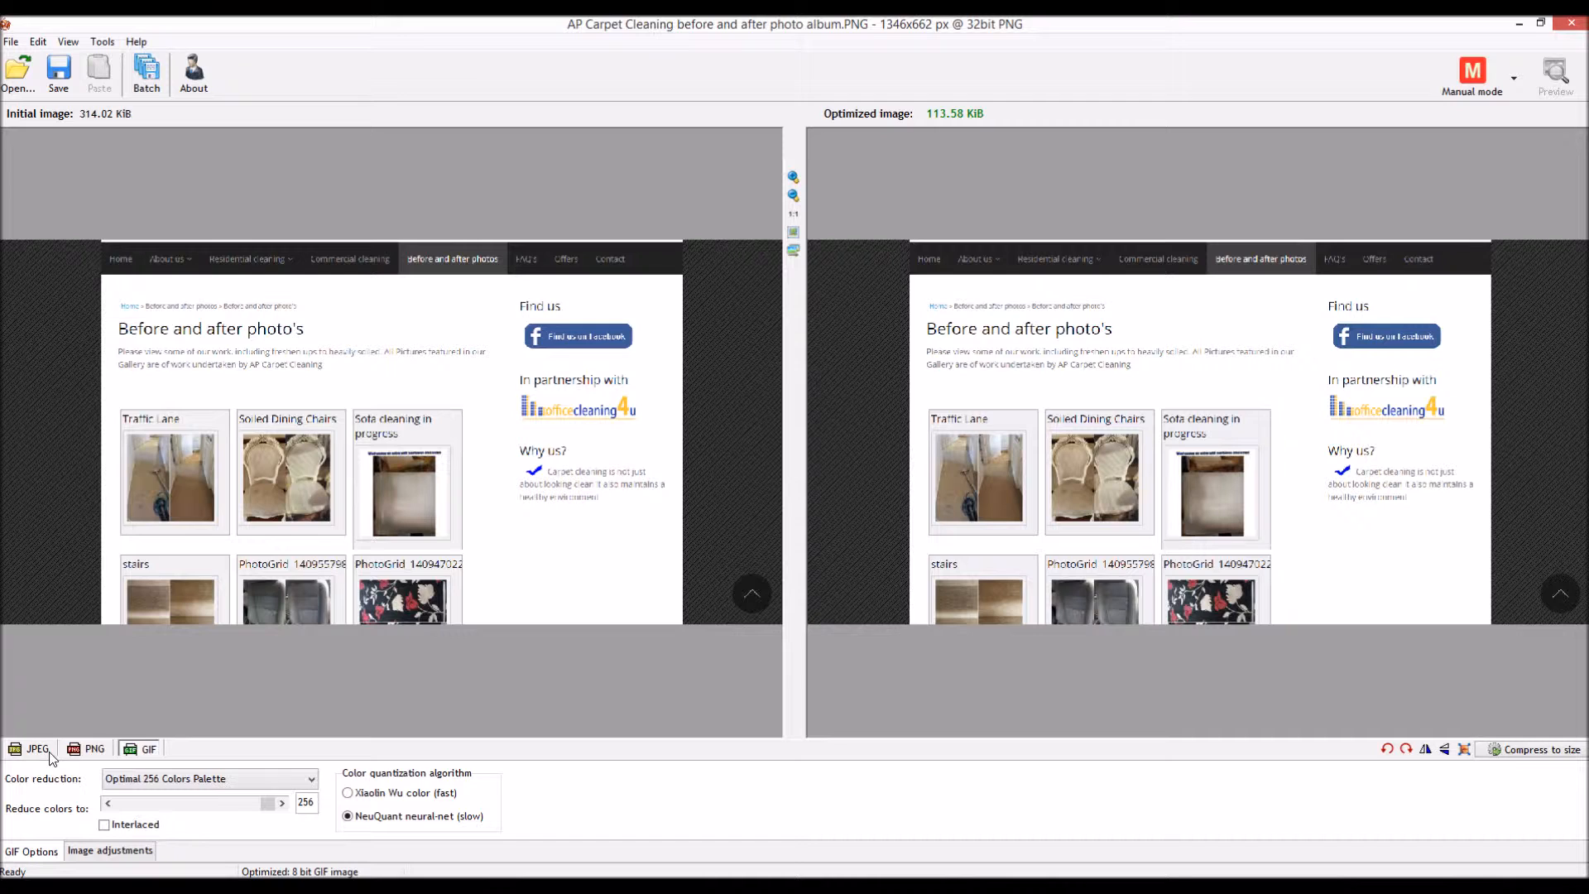
pyautogui.click(91, 749)
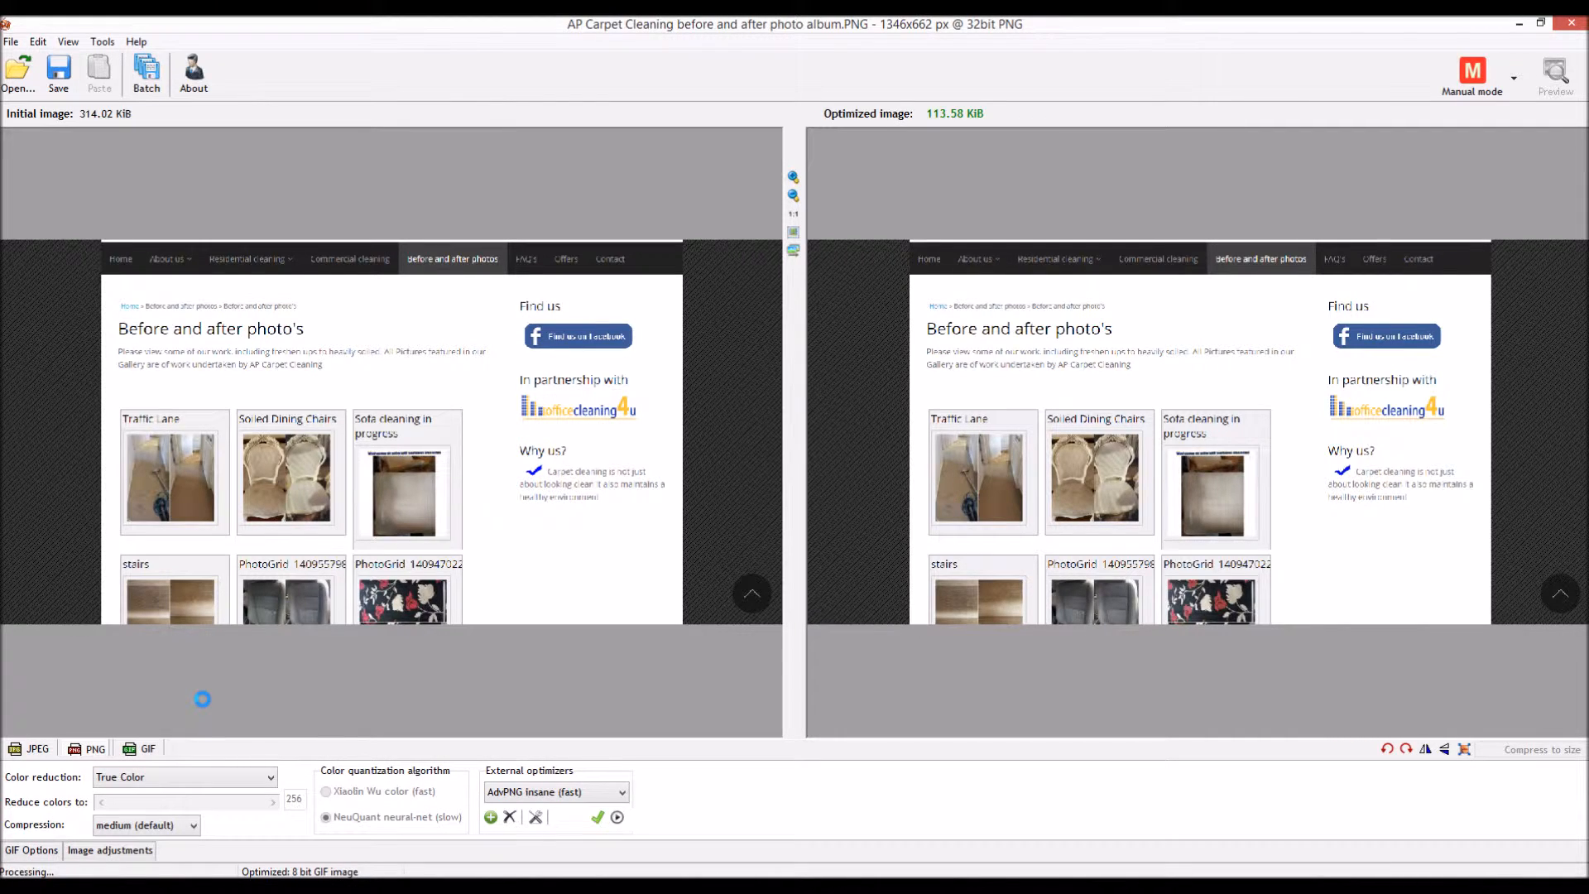
# - Open the batch optimizer, unloading the current image, and bring up the chooser for adding images
pyautogui.click(149, 73)
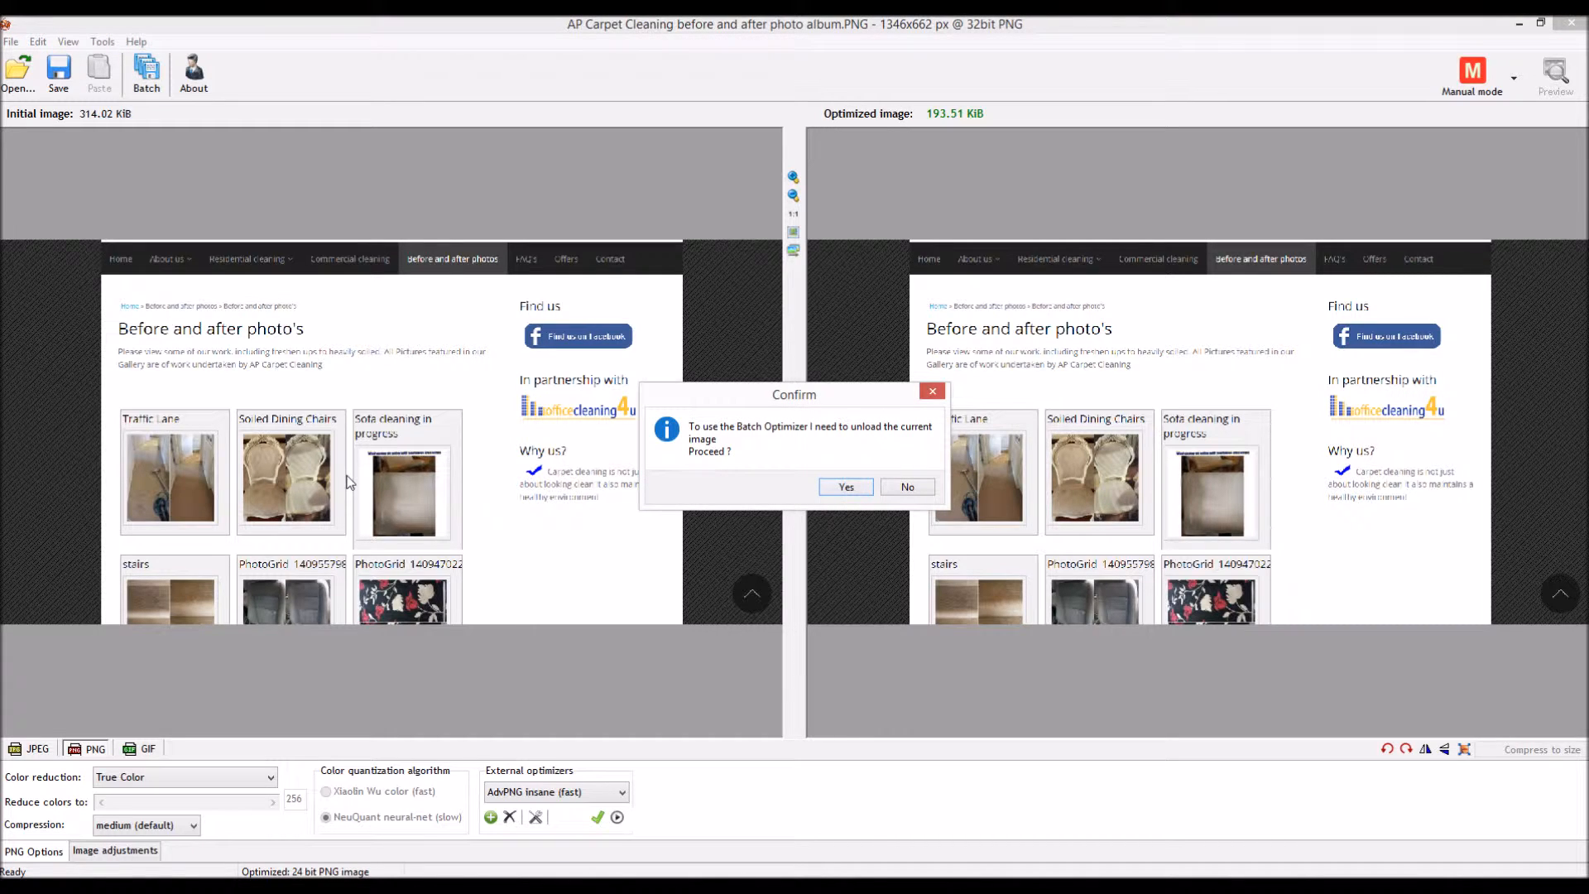
pyautogui.click(854, 487)
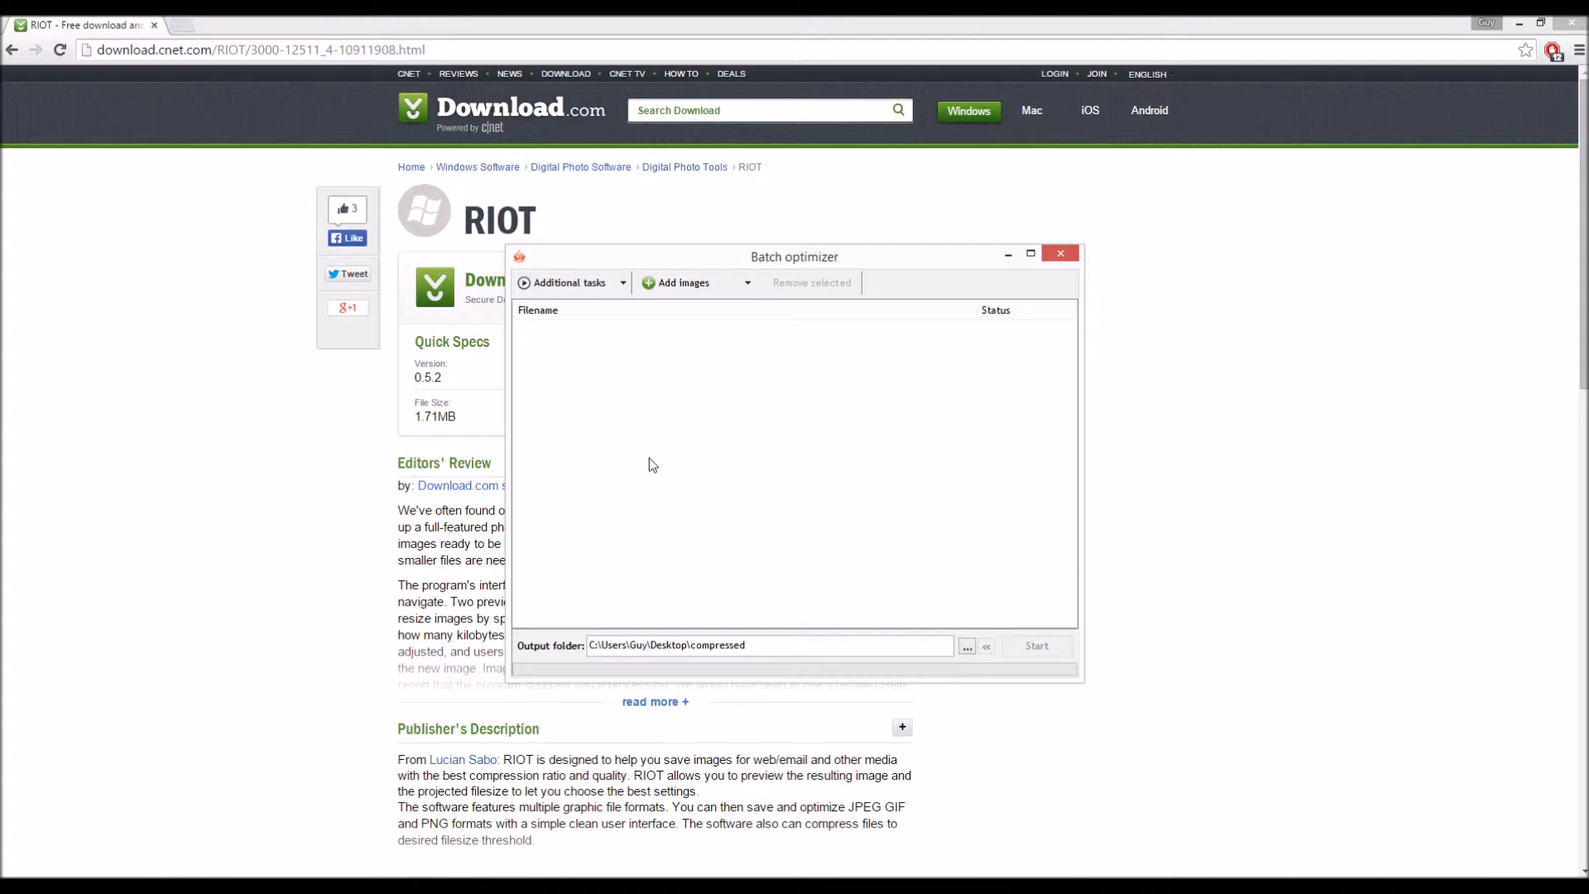
pyautogui.click(693, 286)
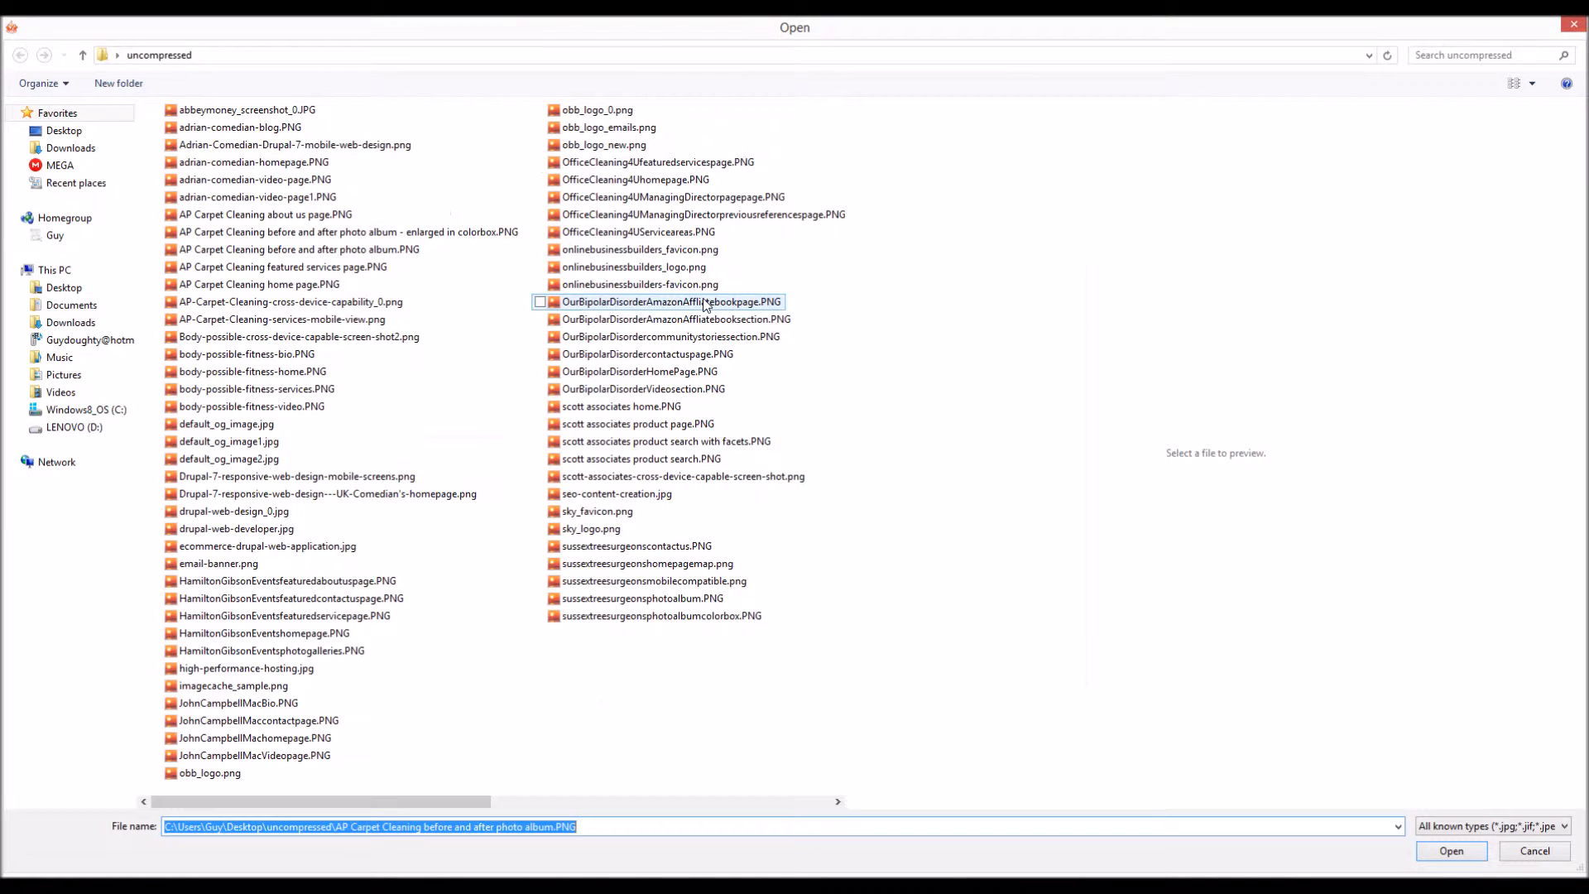
# - Select the files from adrian-comedian-blog.PNG through AP Carpet Cleaning home page.PNG for the batch
pyautogui.click(263, 127)
pyautogui.keyDown('ctrl'); pyautogui.click(271, 144); pyautogui.keyUp('ctrl')
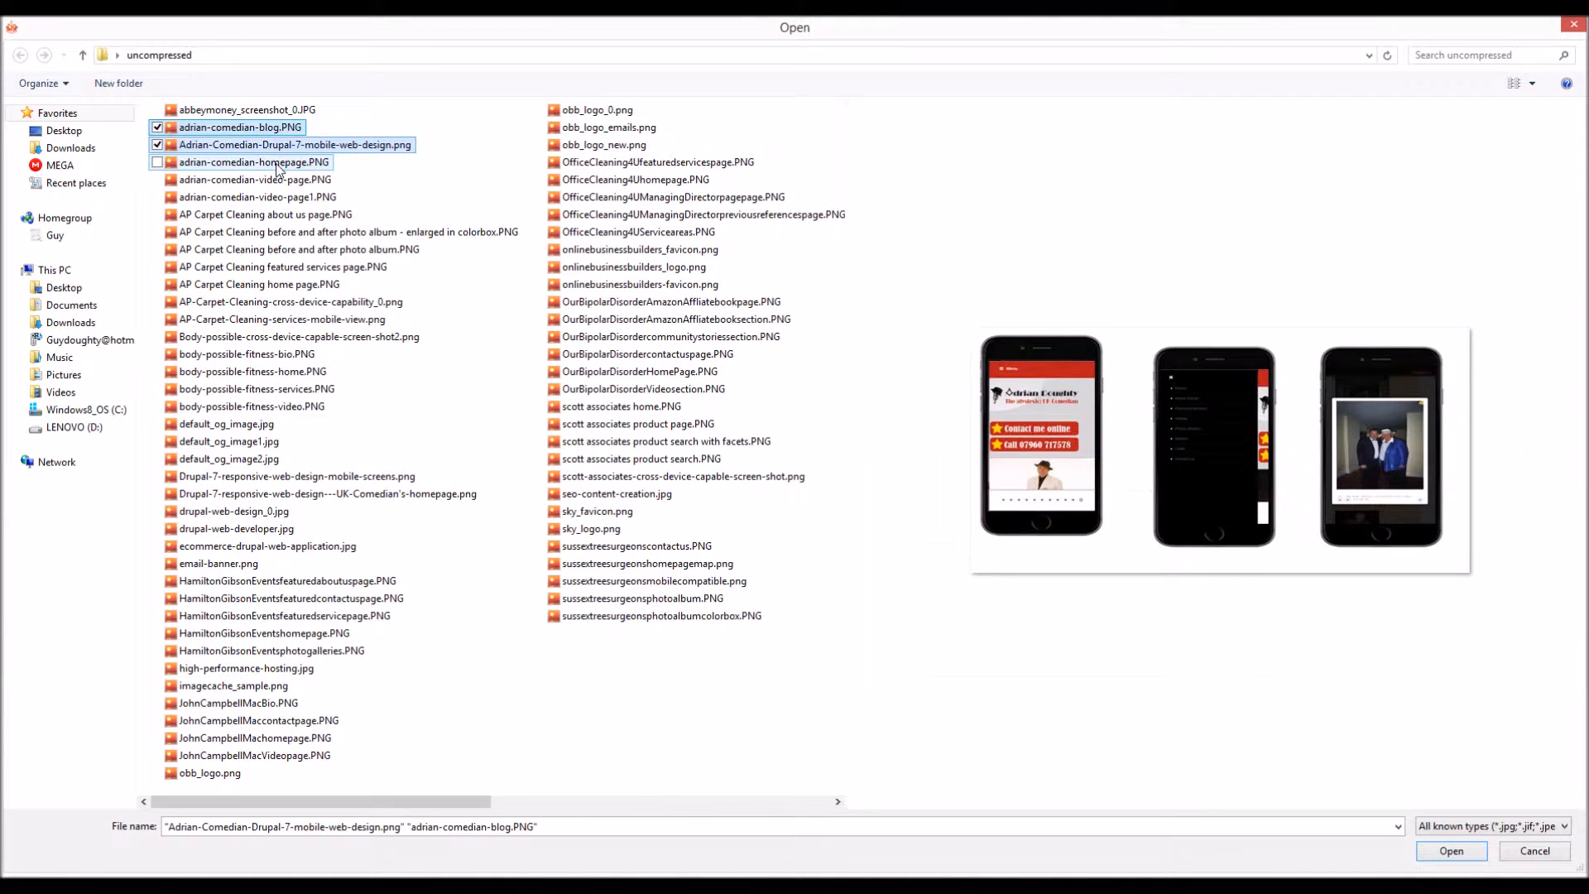
pyautogui.keyDown('ctrl'); pyautogui.click(277, 163); pyautogui.keyUp('ctrl')
pyautogui.keyDown('ctrl'); pyautogui.click(281, 180); pyautogui.keyUp('ctrl')
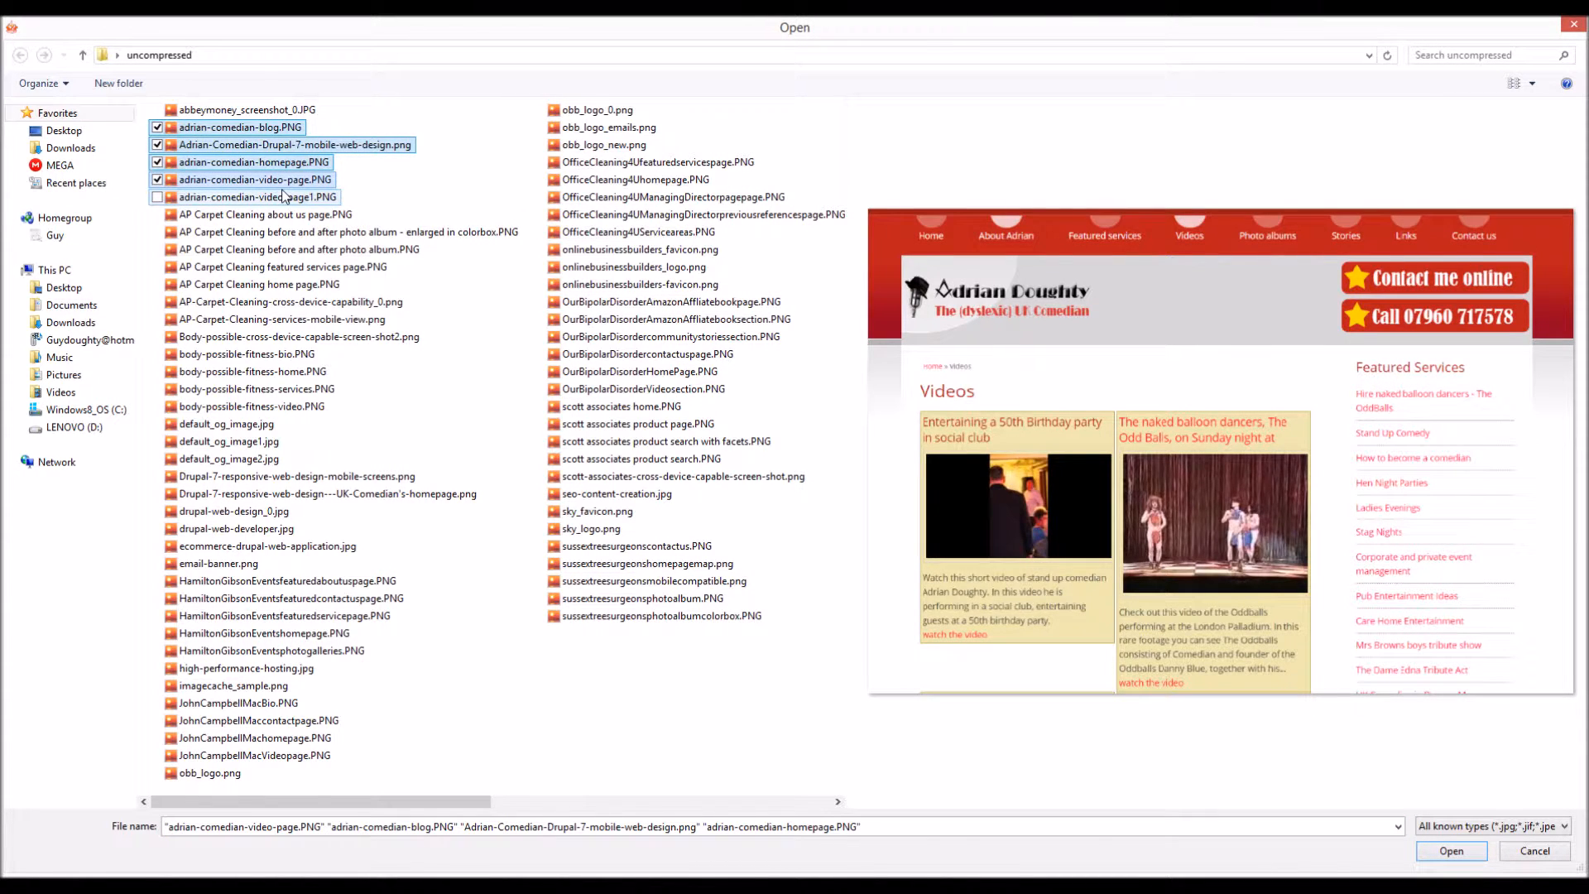
pyautogui.keyDown('ctrl'); pyautogui.click(284, 197); pyautogui.keyUp('ctrl')
pyautogui.keyDown('ctrl'); pyautogui.click(298, 214); pyautogui.keyUp('ctrl')
pyautogui.keyDown('ctrl'); pyautogui.click(313, 232); pyautogui.keyUp('ctrl')
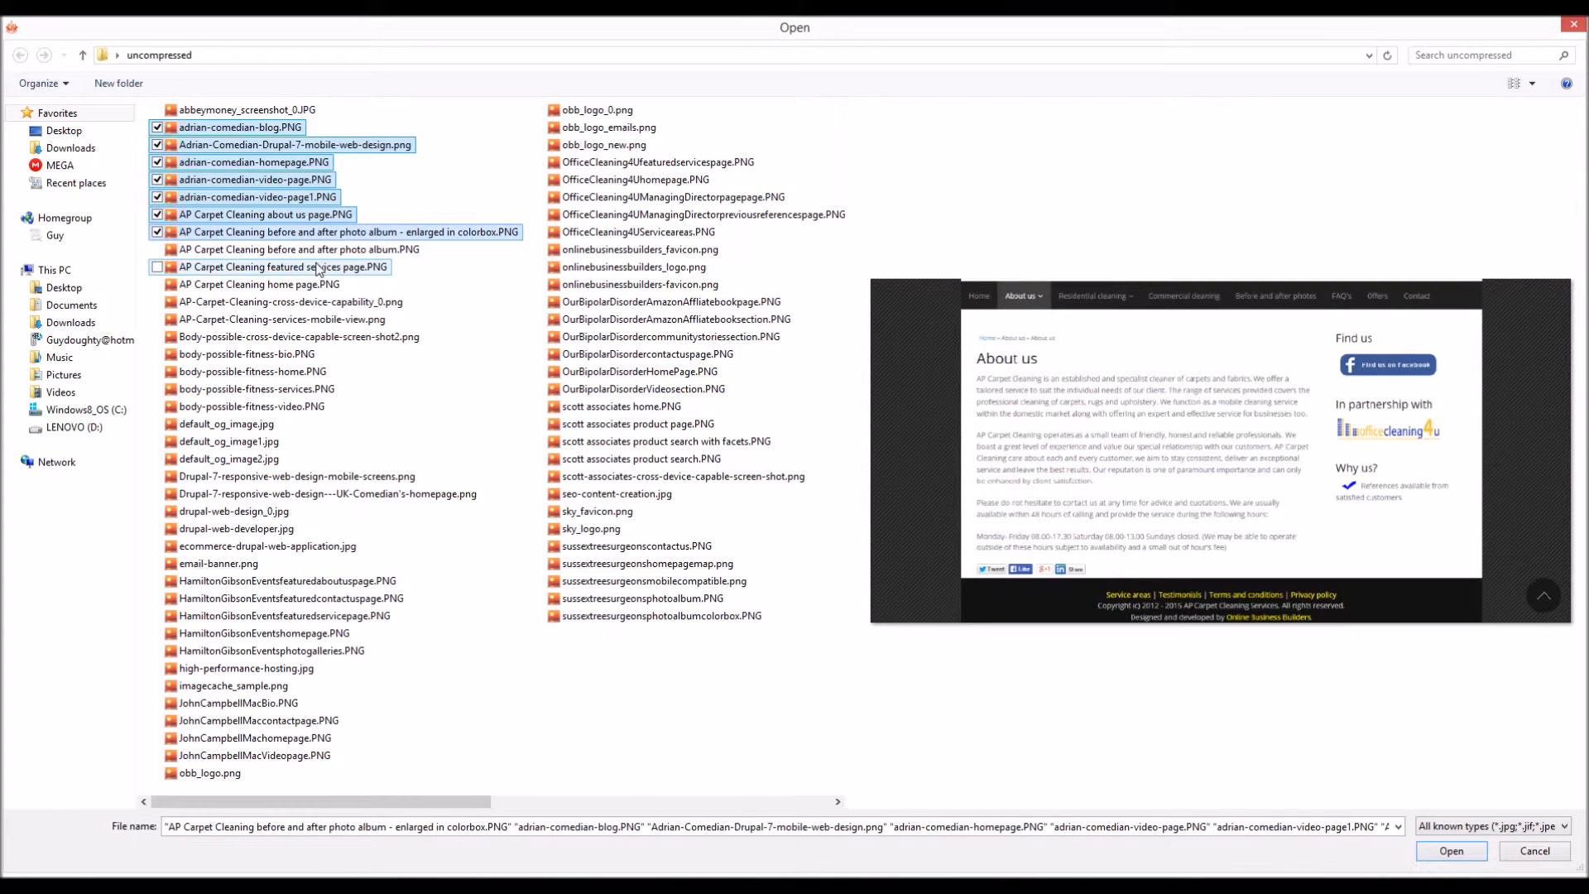
pyautogui.keyDown('ctrl'); pyautogui.keyDown('shift'); pyautogui.click(317, 266); pyautogui.keyUp('shift'); pyautogui.keyUp('ctrl')
pyautogui.keyDown('ctrl'); pyautogui.click(325, 284); pyautogui.keyUp('ctrl')
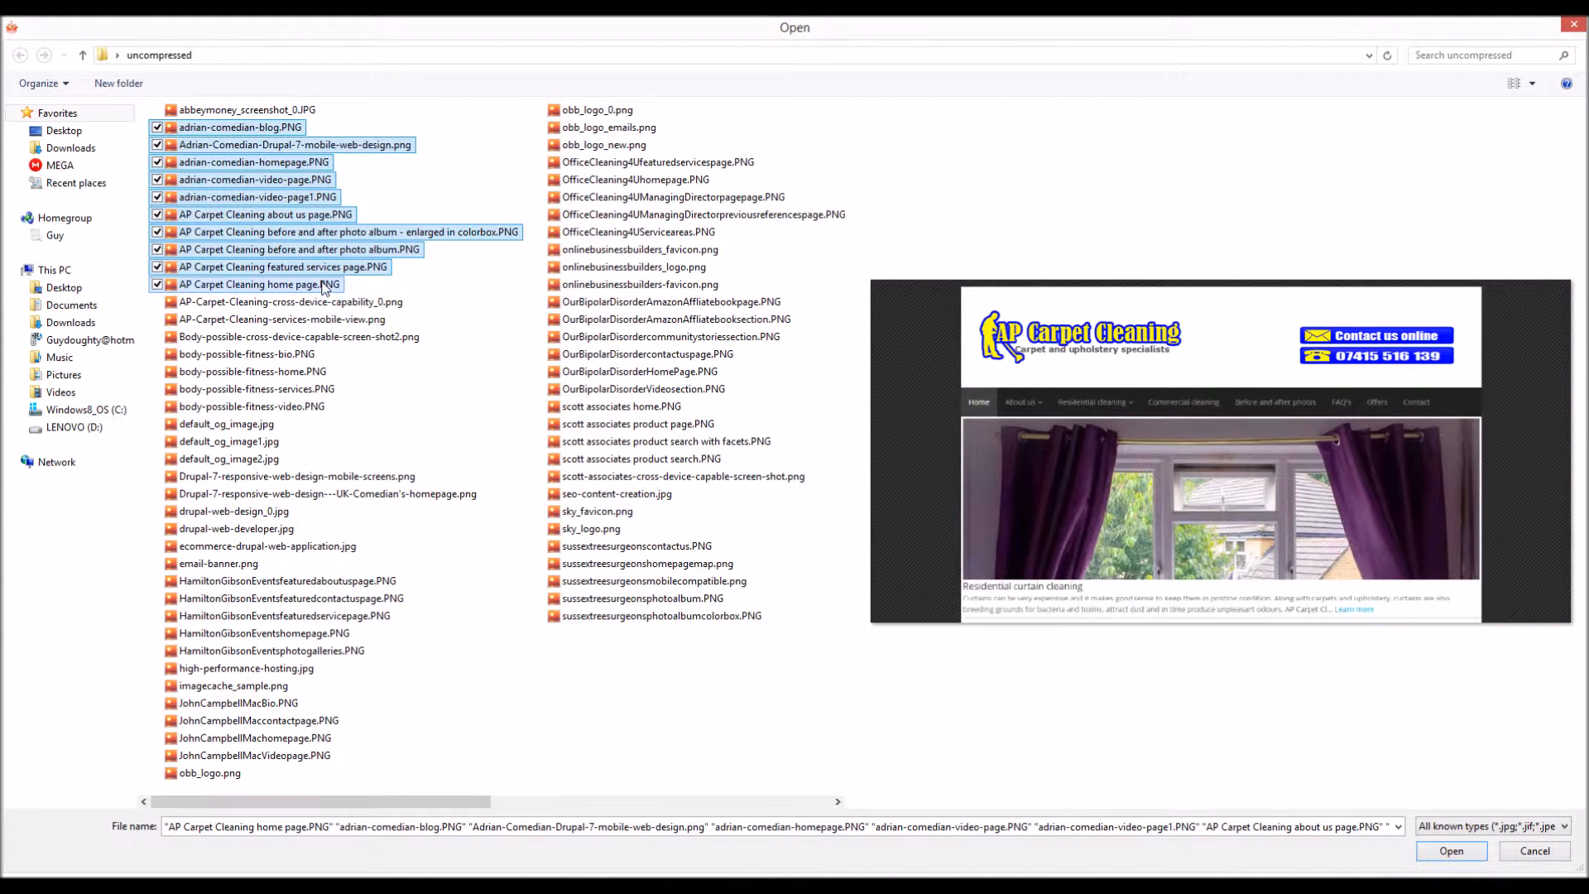
# - Add every image in the uncompressed folder to the batch and start the optimization
pyautogui.hotkey('ctrl', 'a')
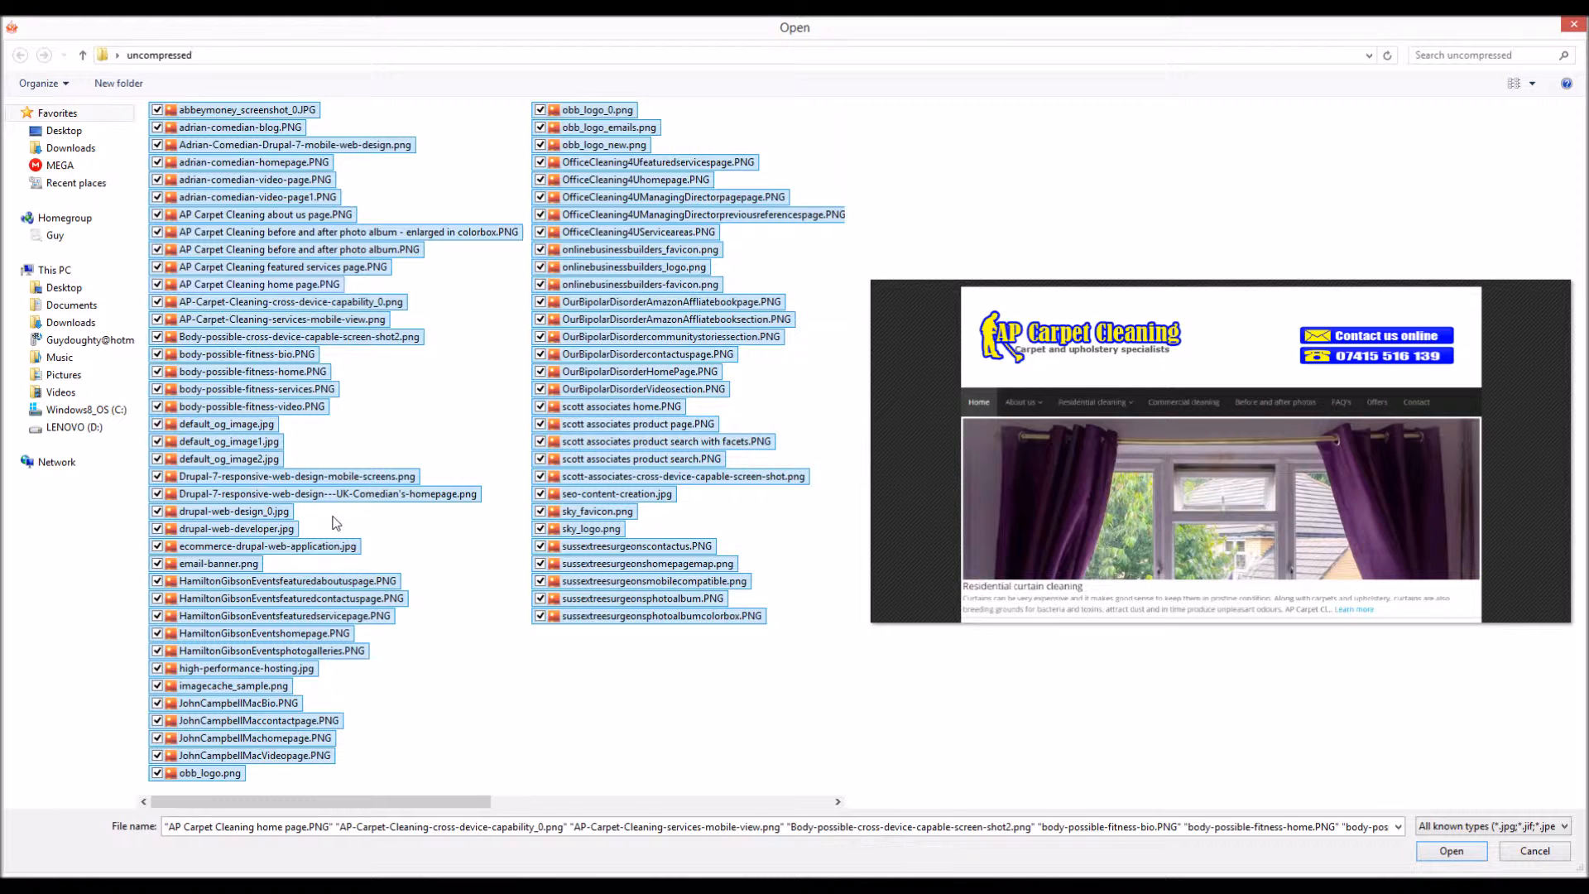
pyautogui.click(1450, 851)
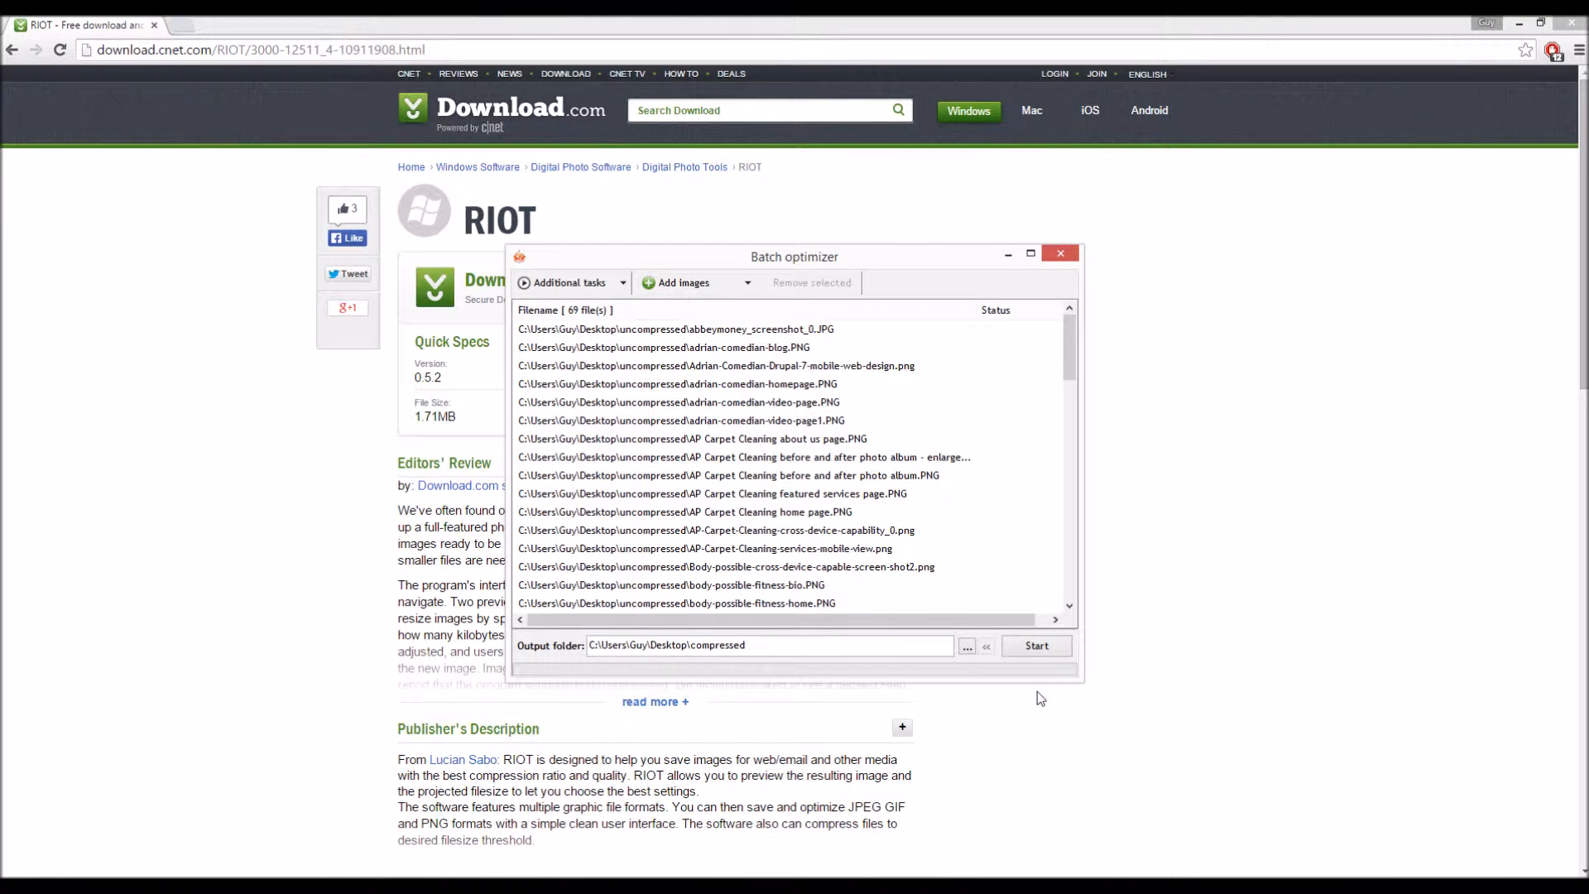
pyautogui.click(1041, 646)
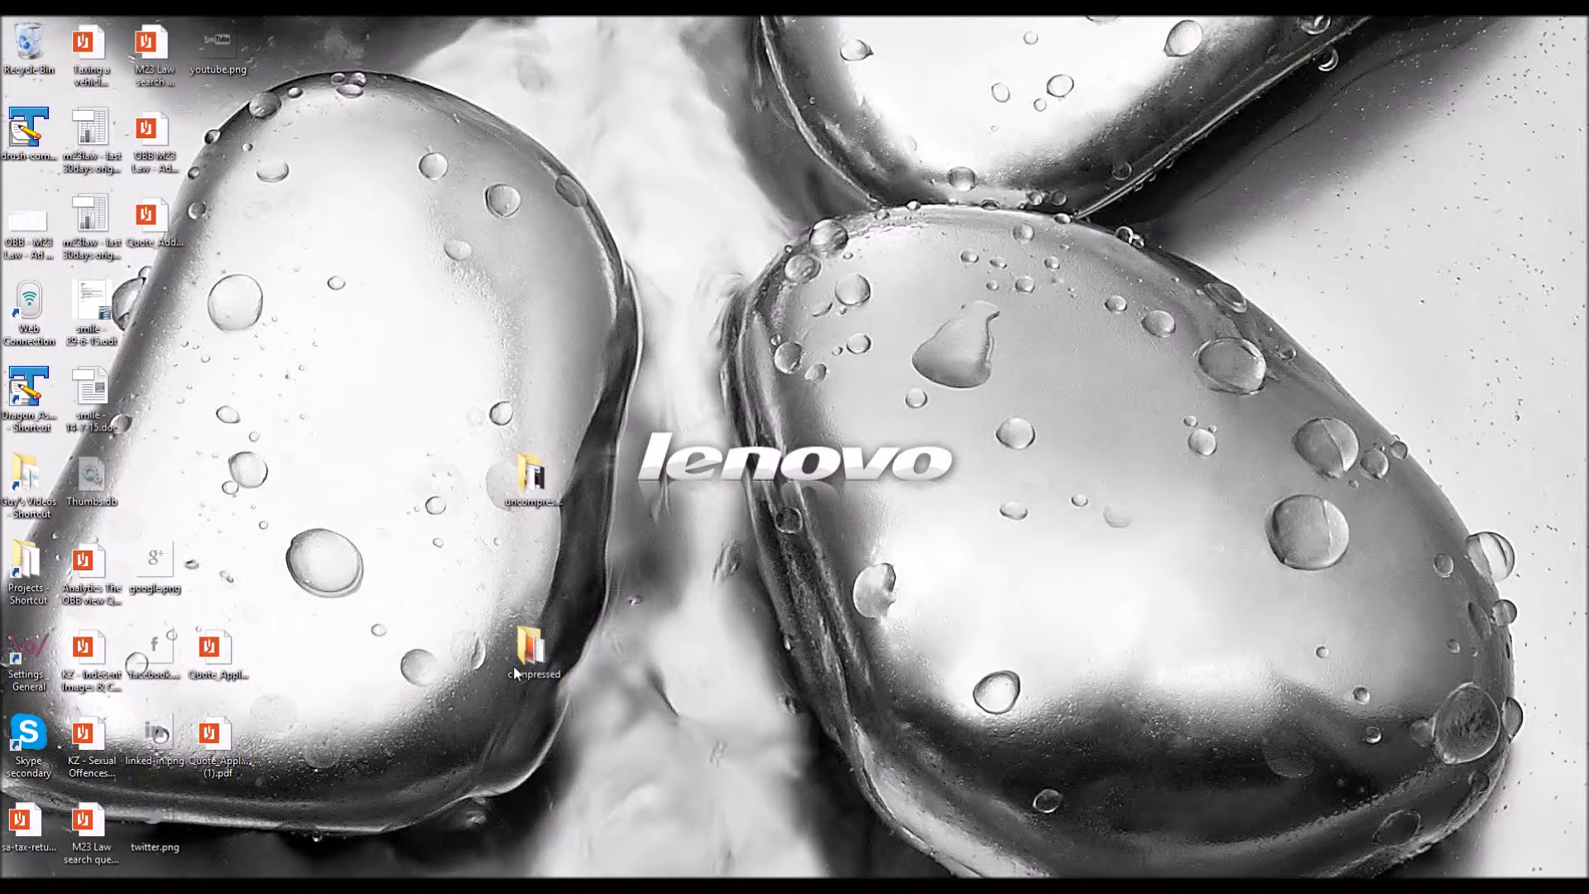
# - Inspect the contents of the compressed folder and the uncompressed folder on the desktop
pyautogui.click(533, 646)
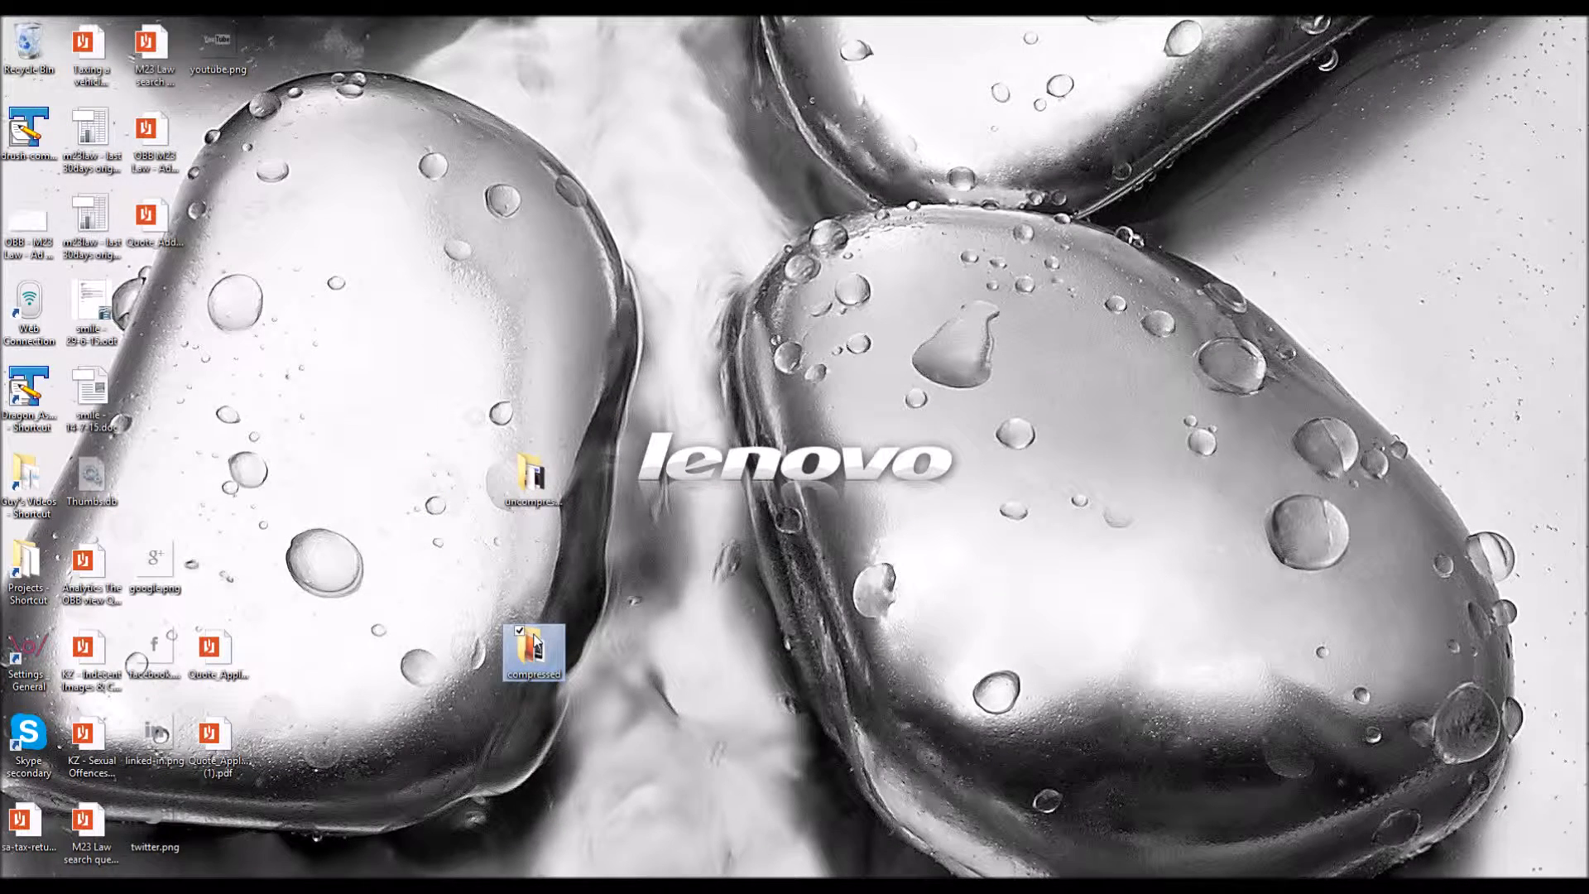
pyautogui.doubleClick(534, 646)
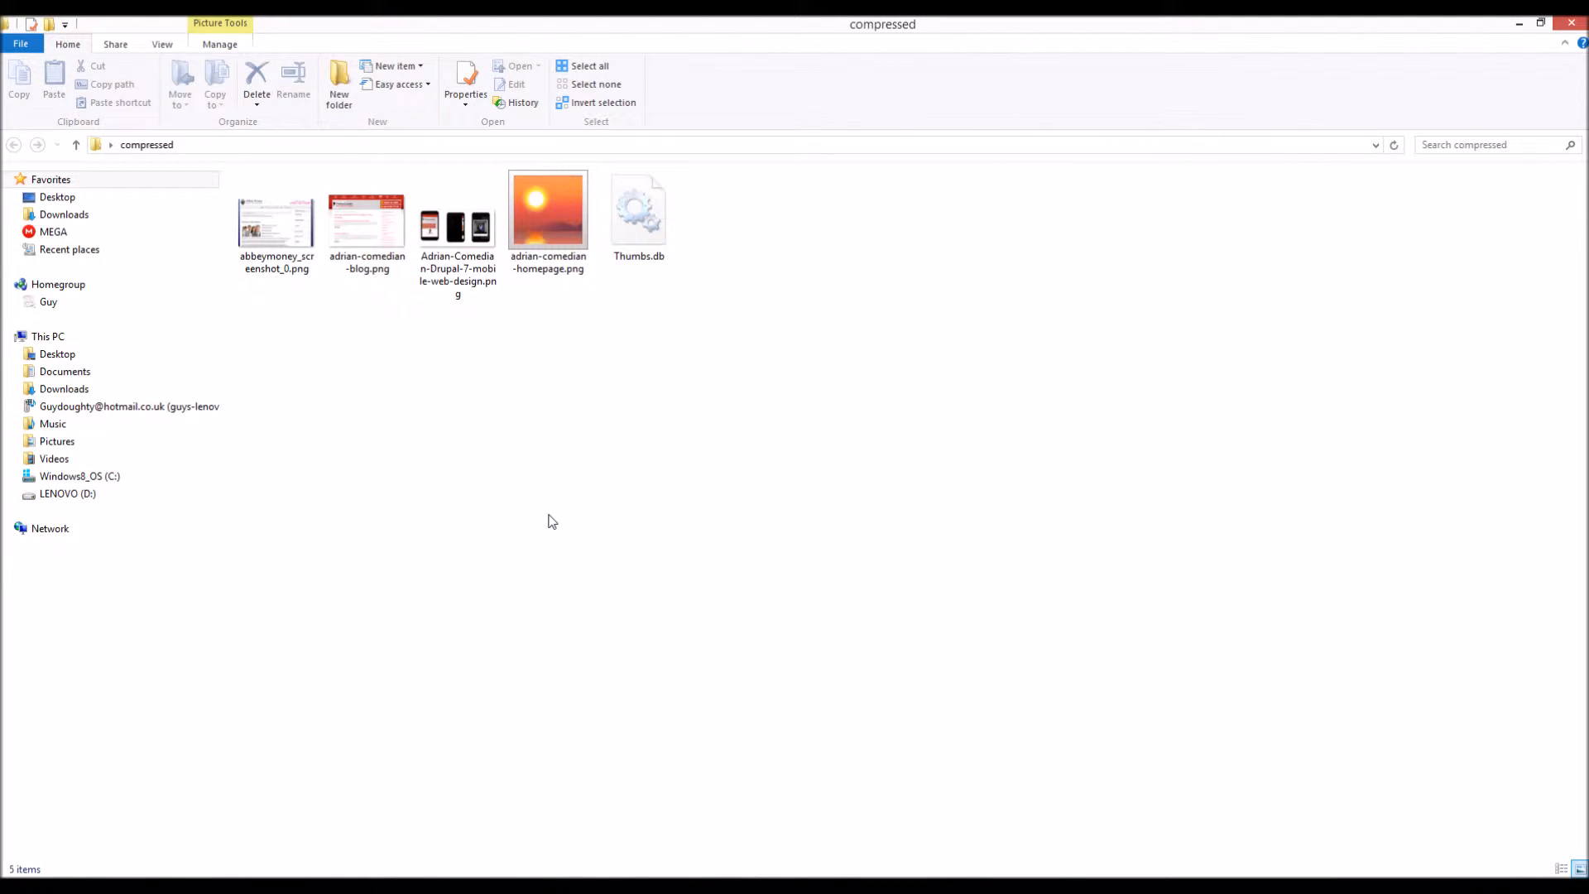
pyautogui.click(1539, 24)
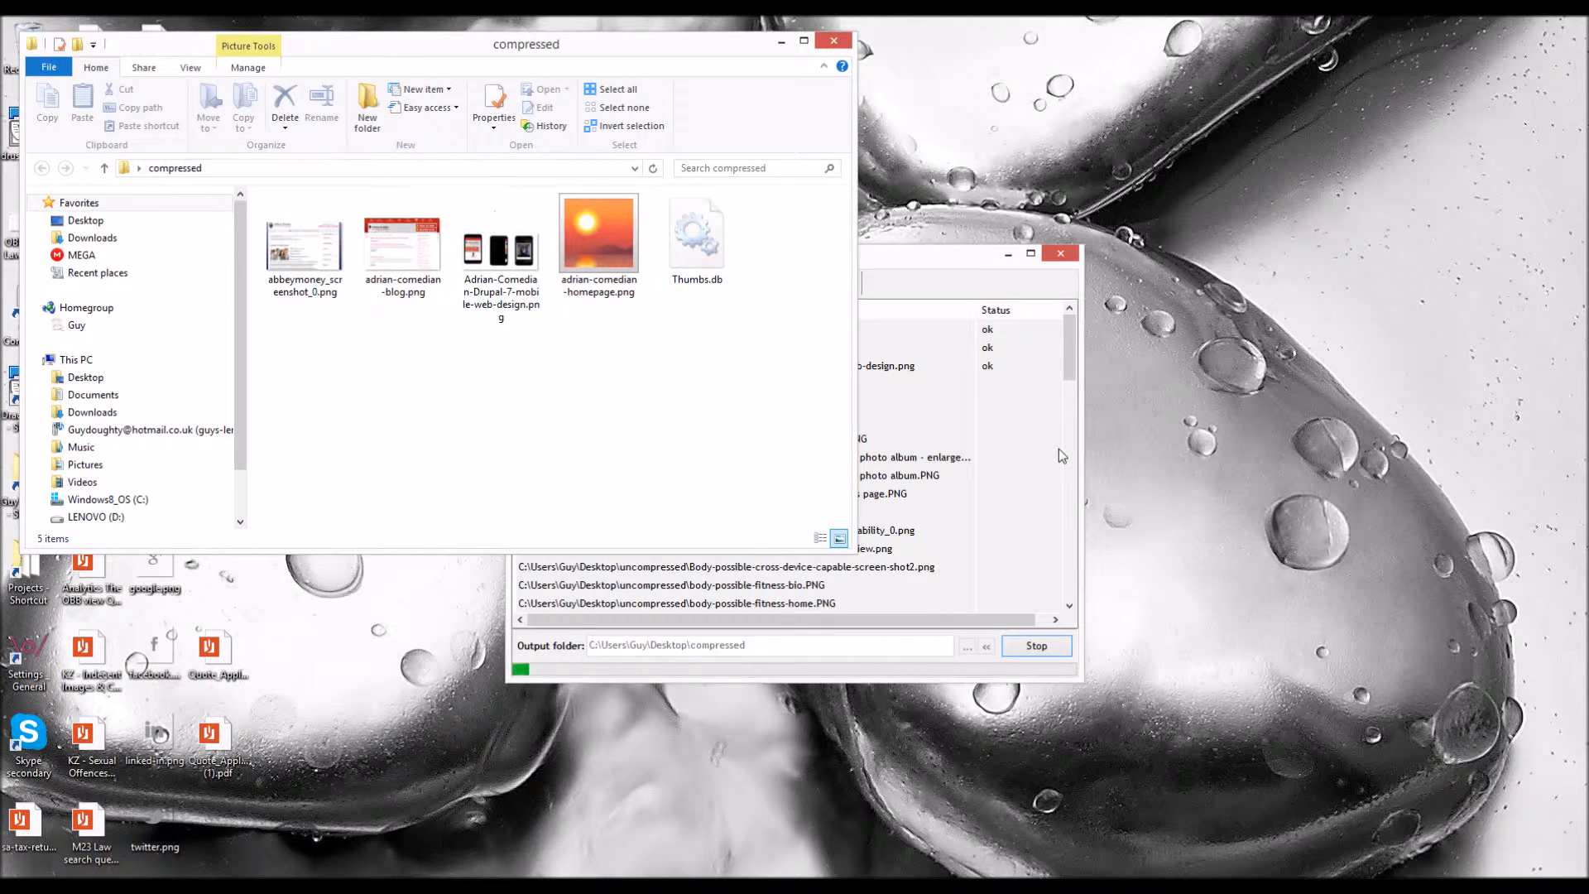
pyautogui.press('super+d')
pyautogui.click(515, 484)
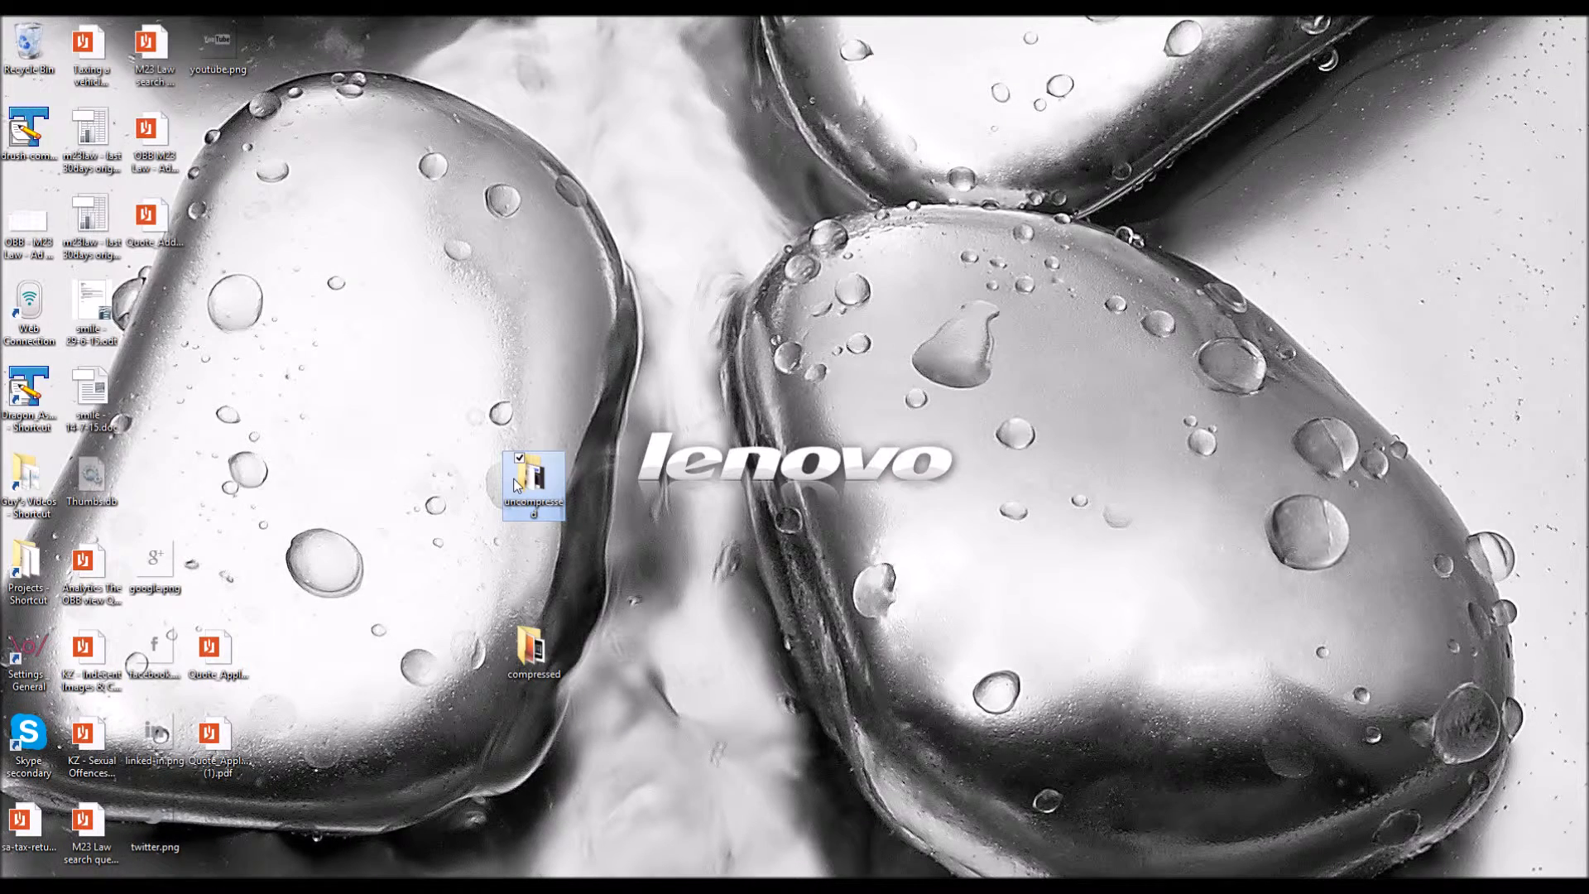
pyautogui.doubleClick(515, 484)
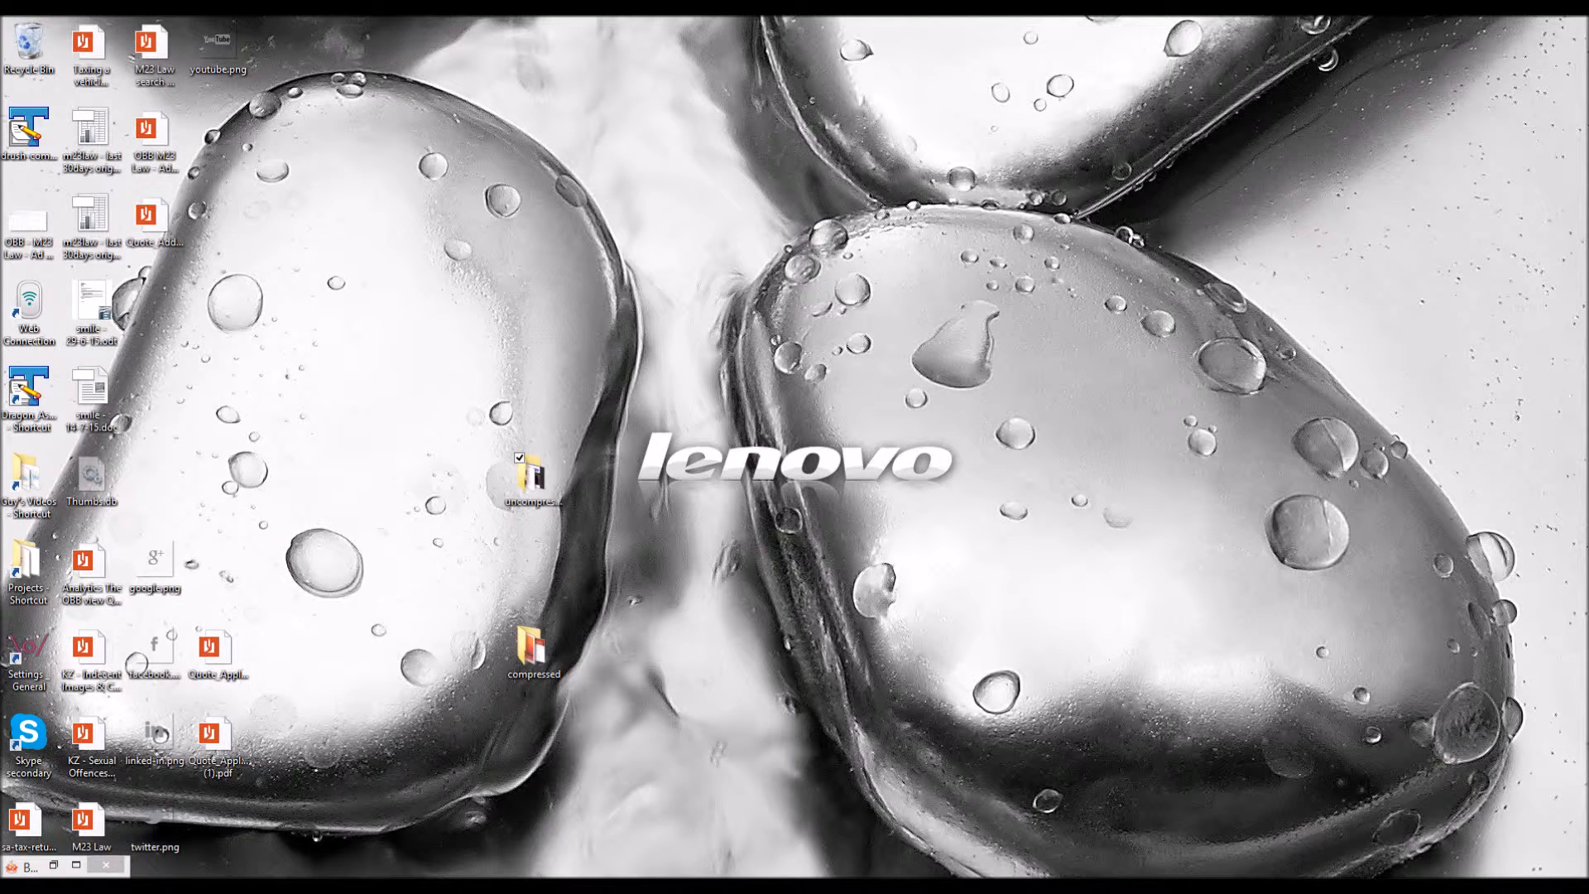
# - Check the batch optimizer's file statuses, and in FileZilla compare the file sizes of the local uncompressed and compressed folders
pyautogui.click(659, 886)
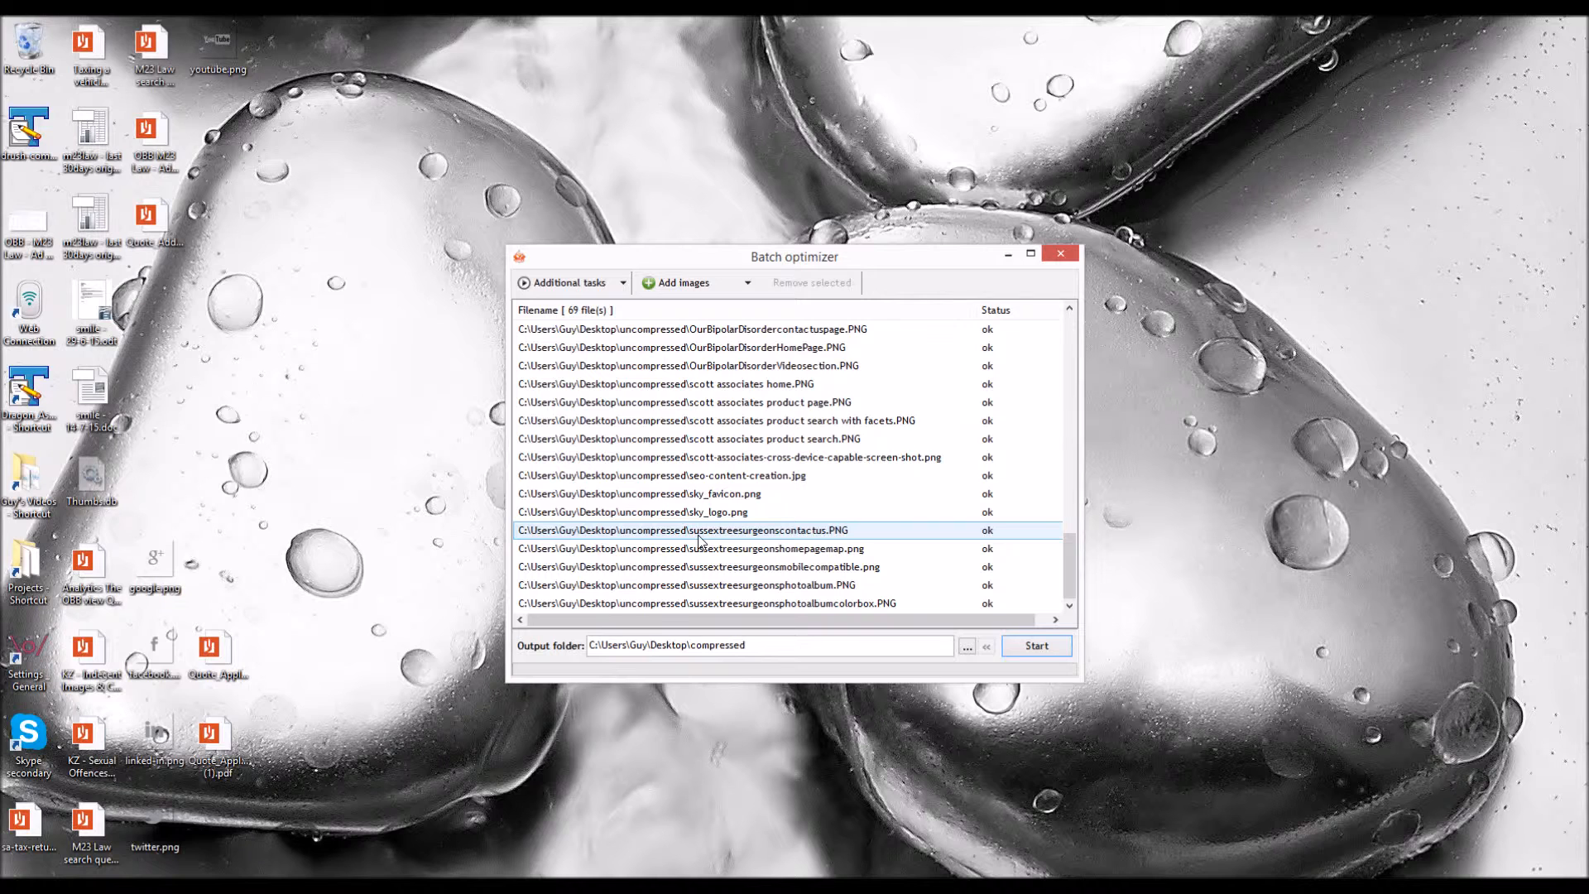
pyautogui.click(1005, 253)
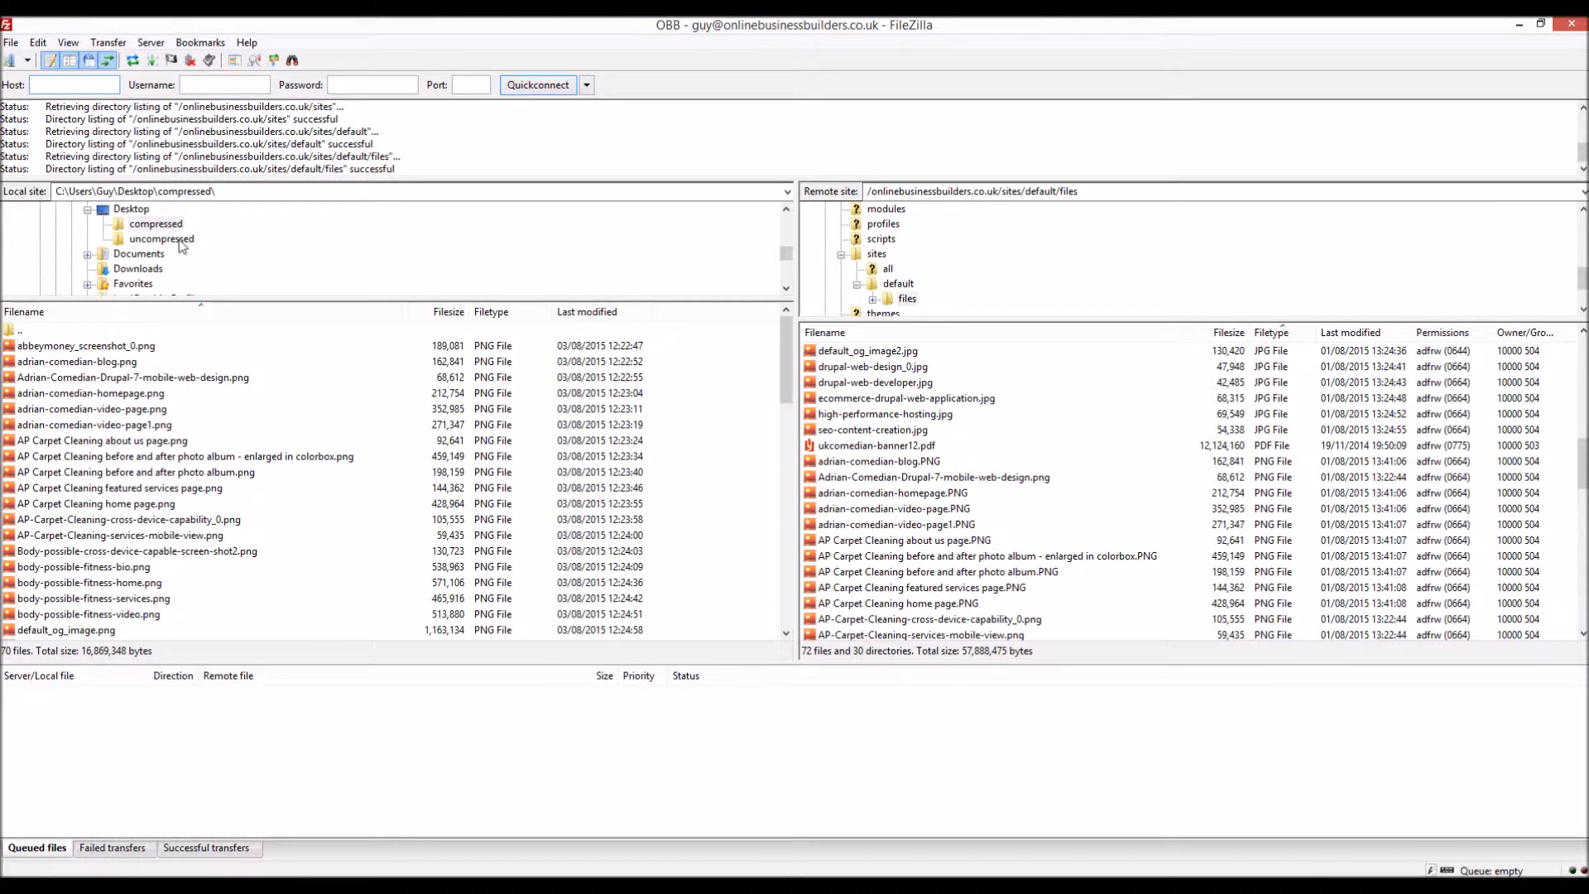
pyautogui.click(166, 239)
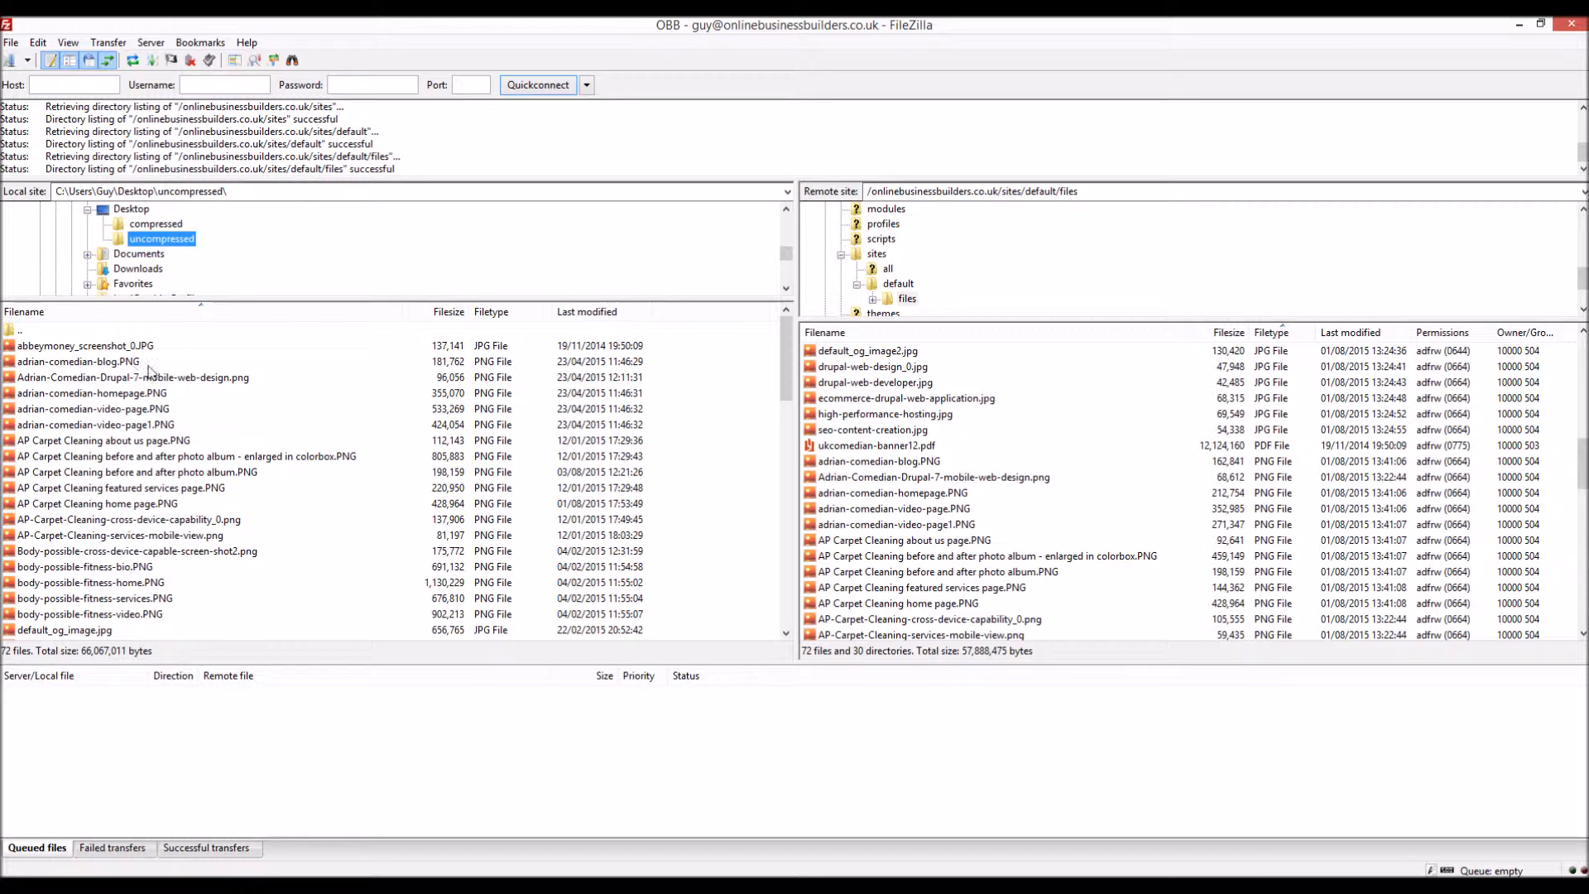
pyautogui.click(161, 224)
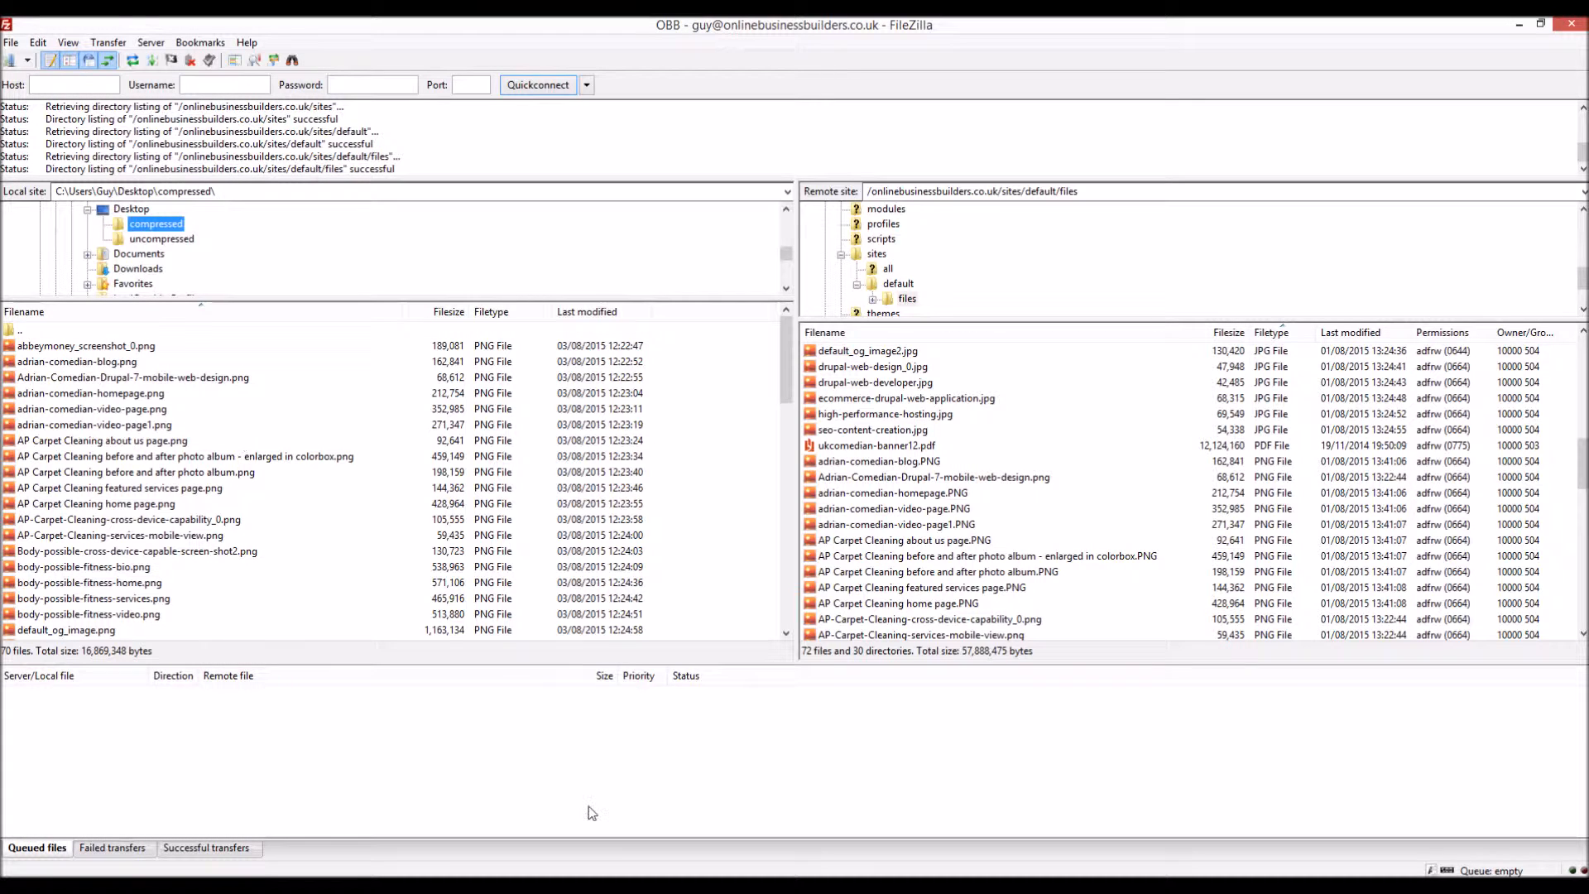
# - Switch back to RIOT and view the image files available to open, leaving the chooser without opening one
pyautogui.hotkey('alt', 'Tab')
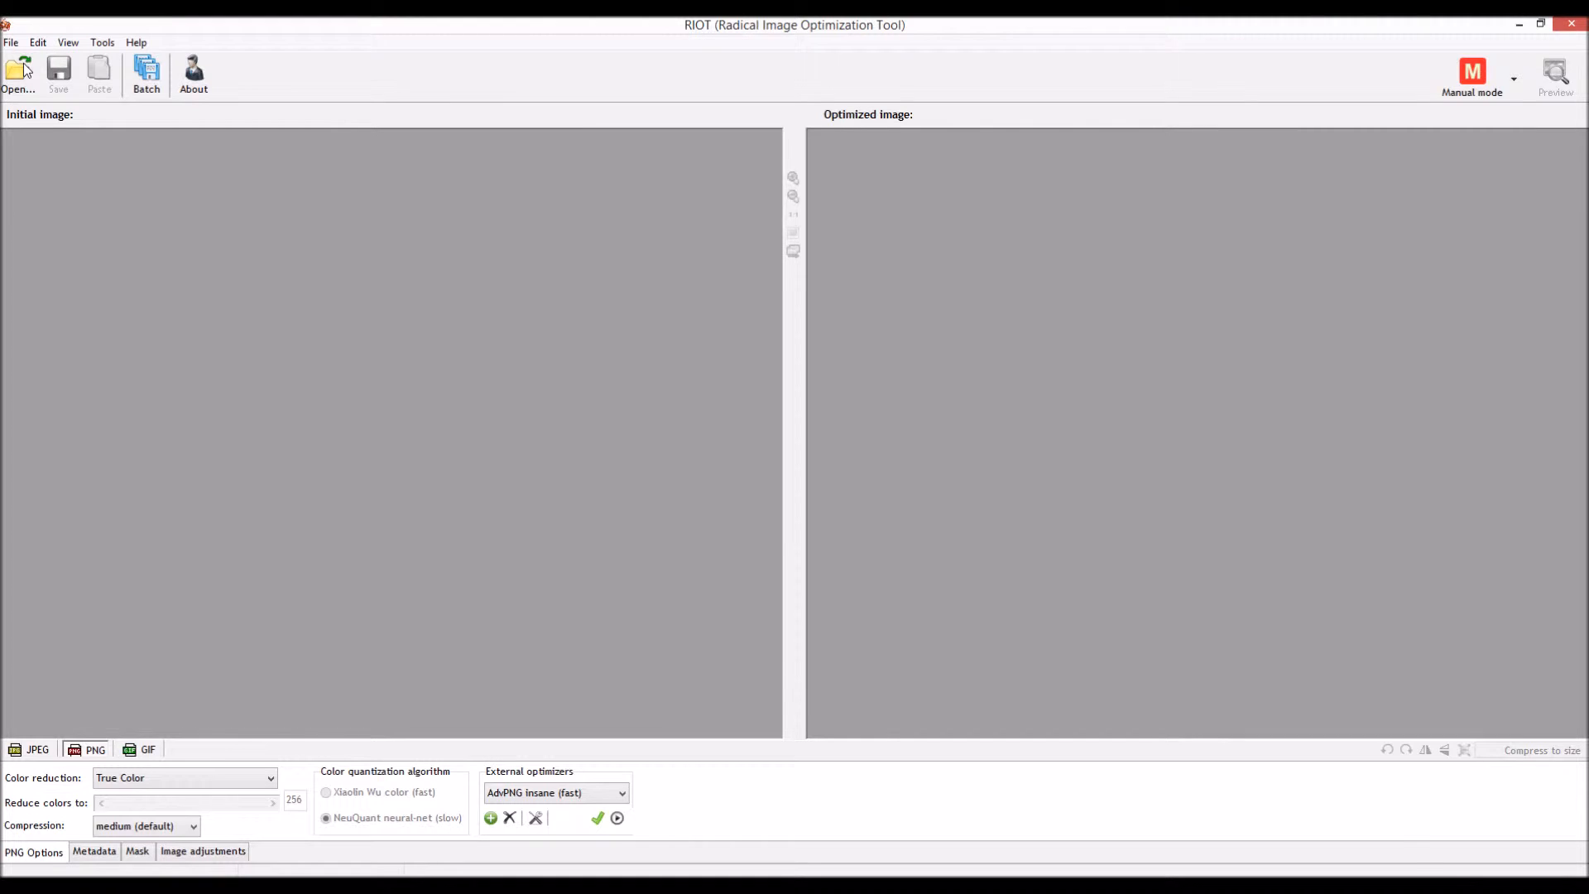
pyautogui.click(19, 71)
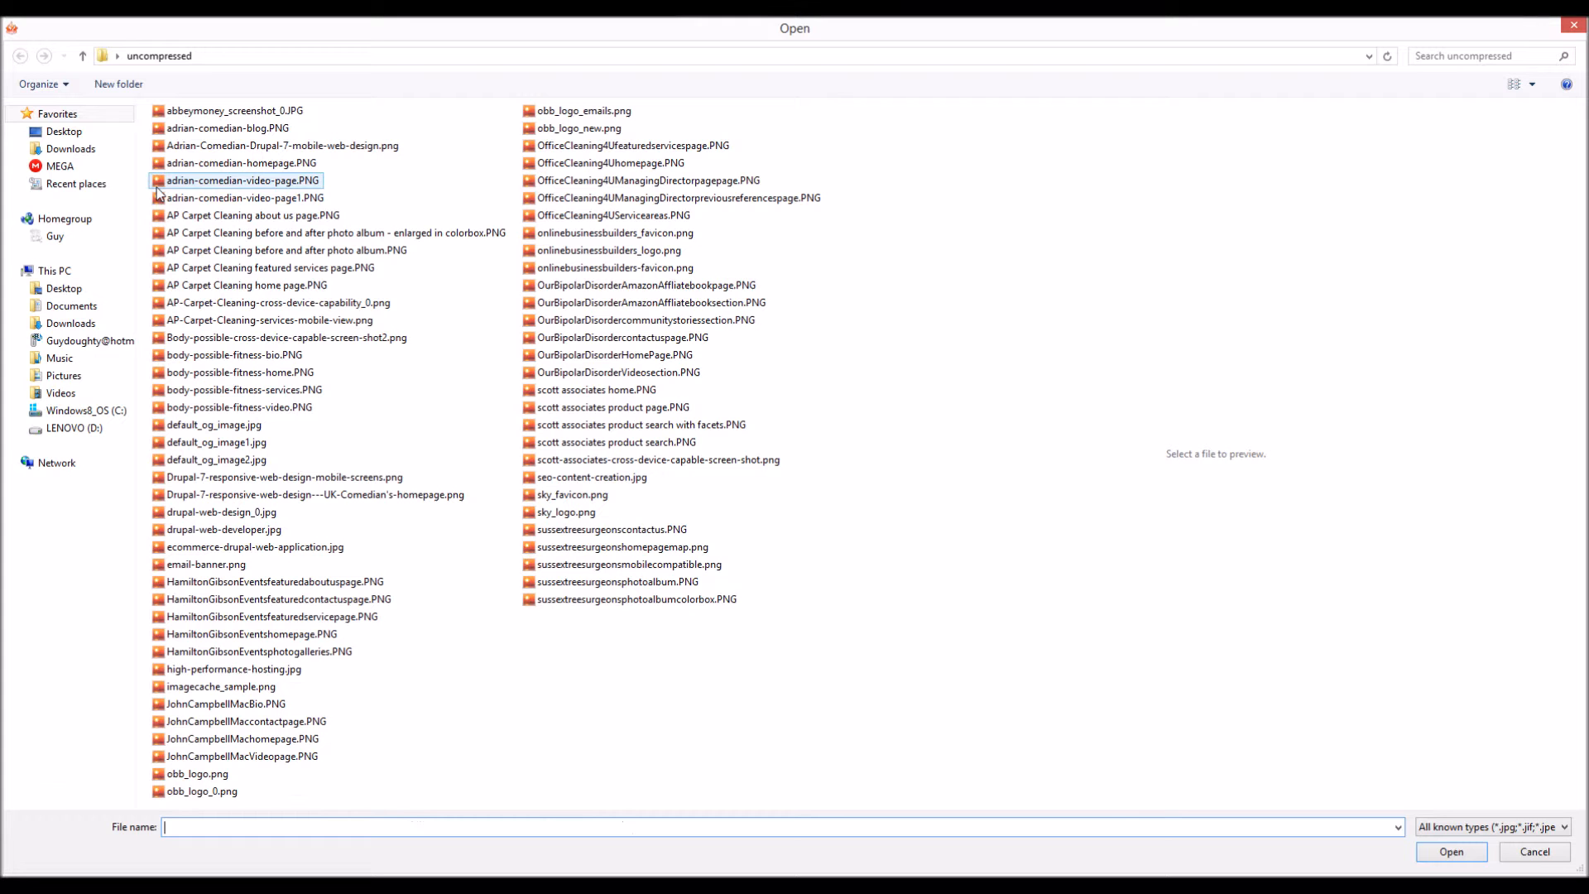
pyautogui.click(1528, 857)
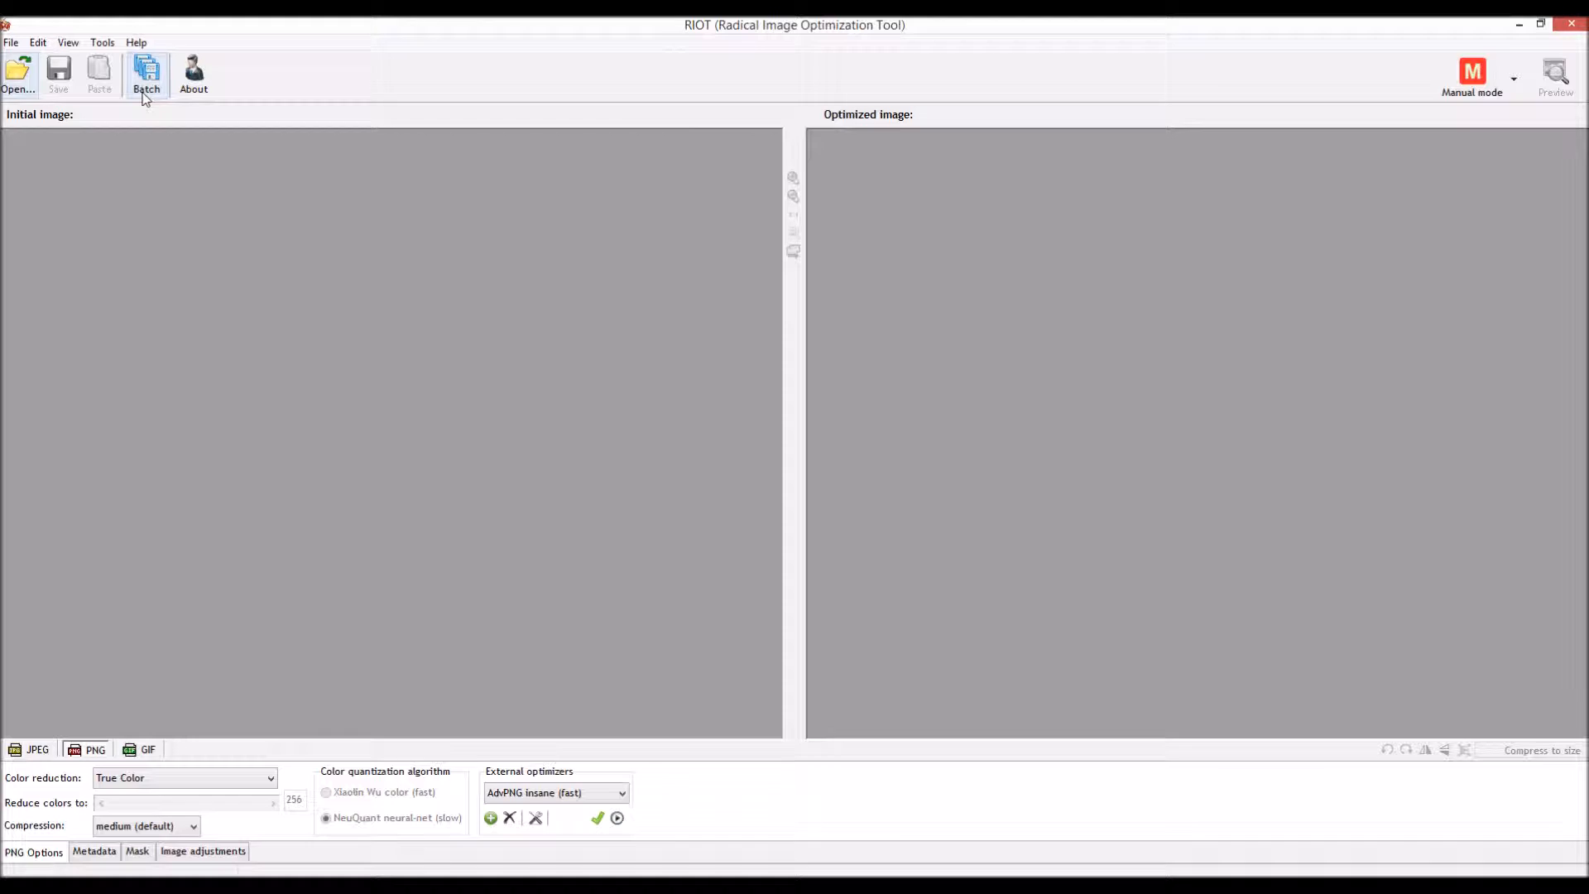
# - Start a new batch and select the adrian-comedian blog, homepage and two video-page images plus AP Carpet Cleaning about us page.PNG for adding
pyautogui.click(144, 92)
pyautogui.click(688, 284)
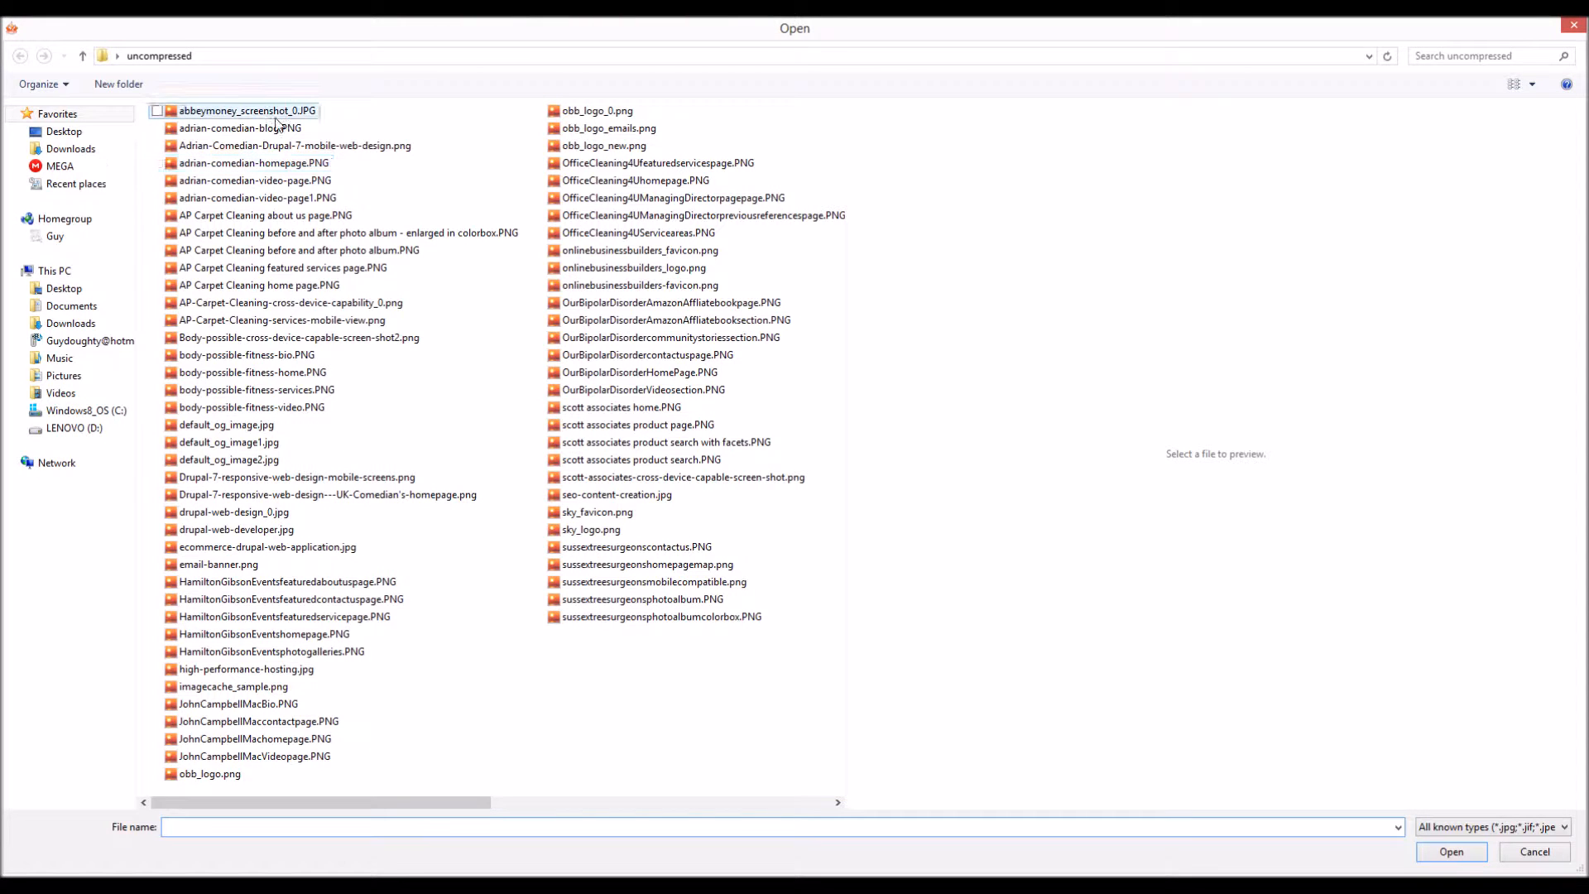
pyautogui.click(278, 127)
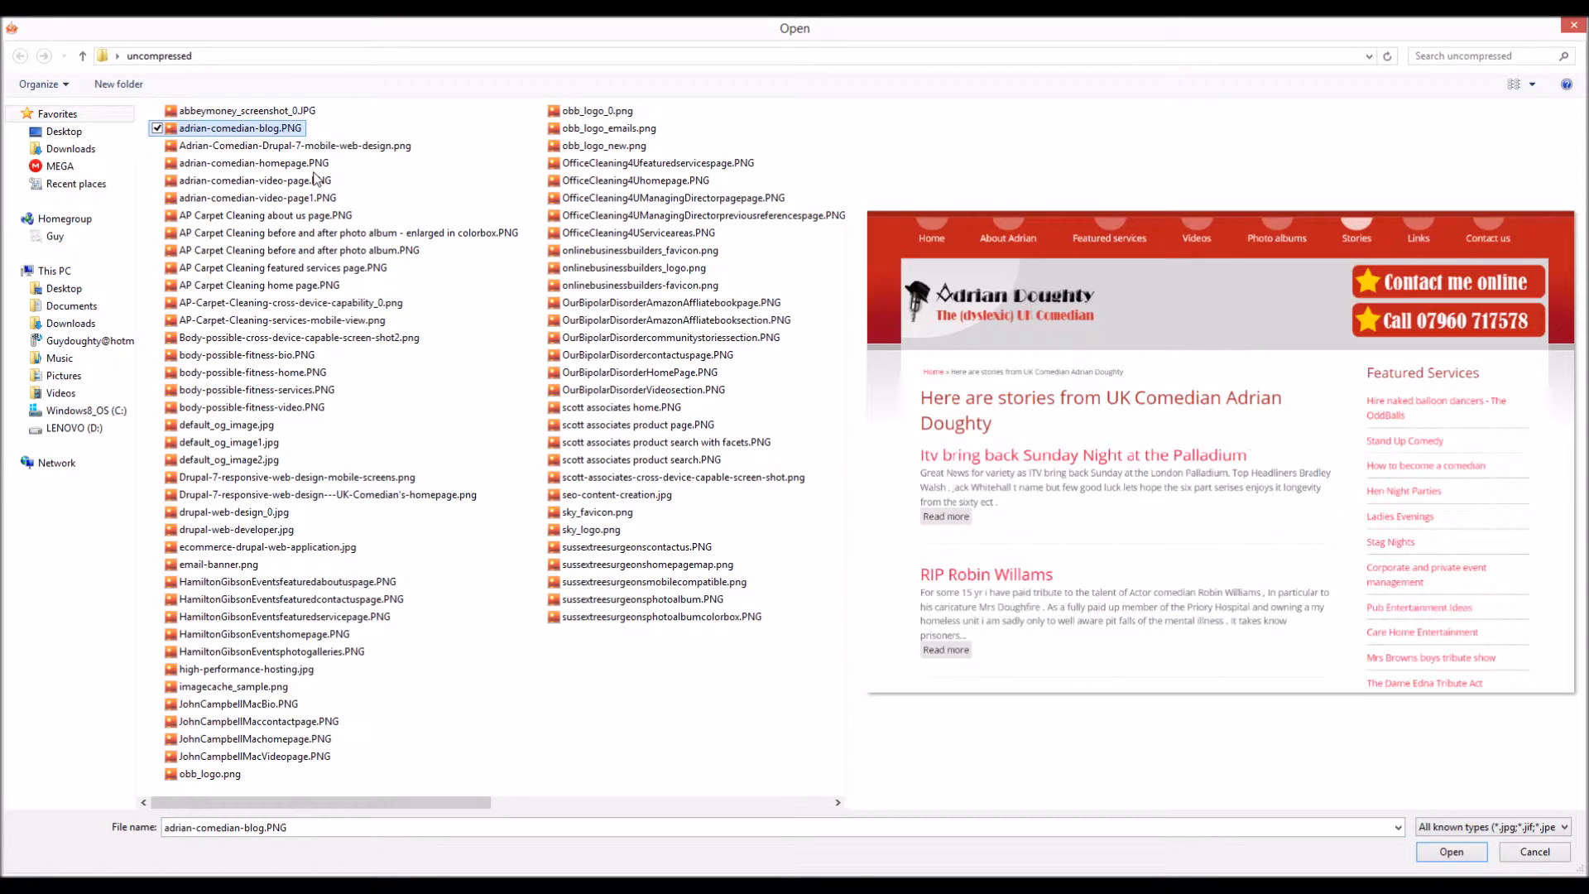
pyautogui.keyDown('ctrl'); pyautogui.click(313, 163); pyautogui.keyUp('ctrl')
pyautogui.keyDown('ctrl'); pyautogui.click(319, 180); pyautogui.keyUp('ctrl')
pyautogui.keyDown('ctrl'); pyautogui.click(273, 198); pyautogui.keyUp('ctrl')
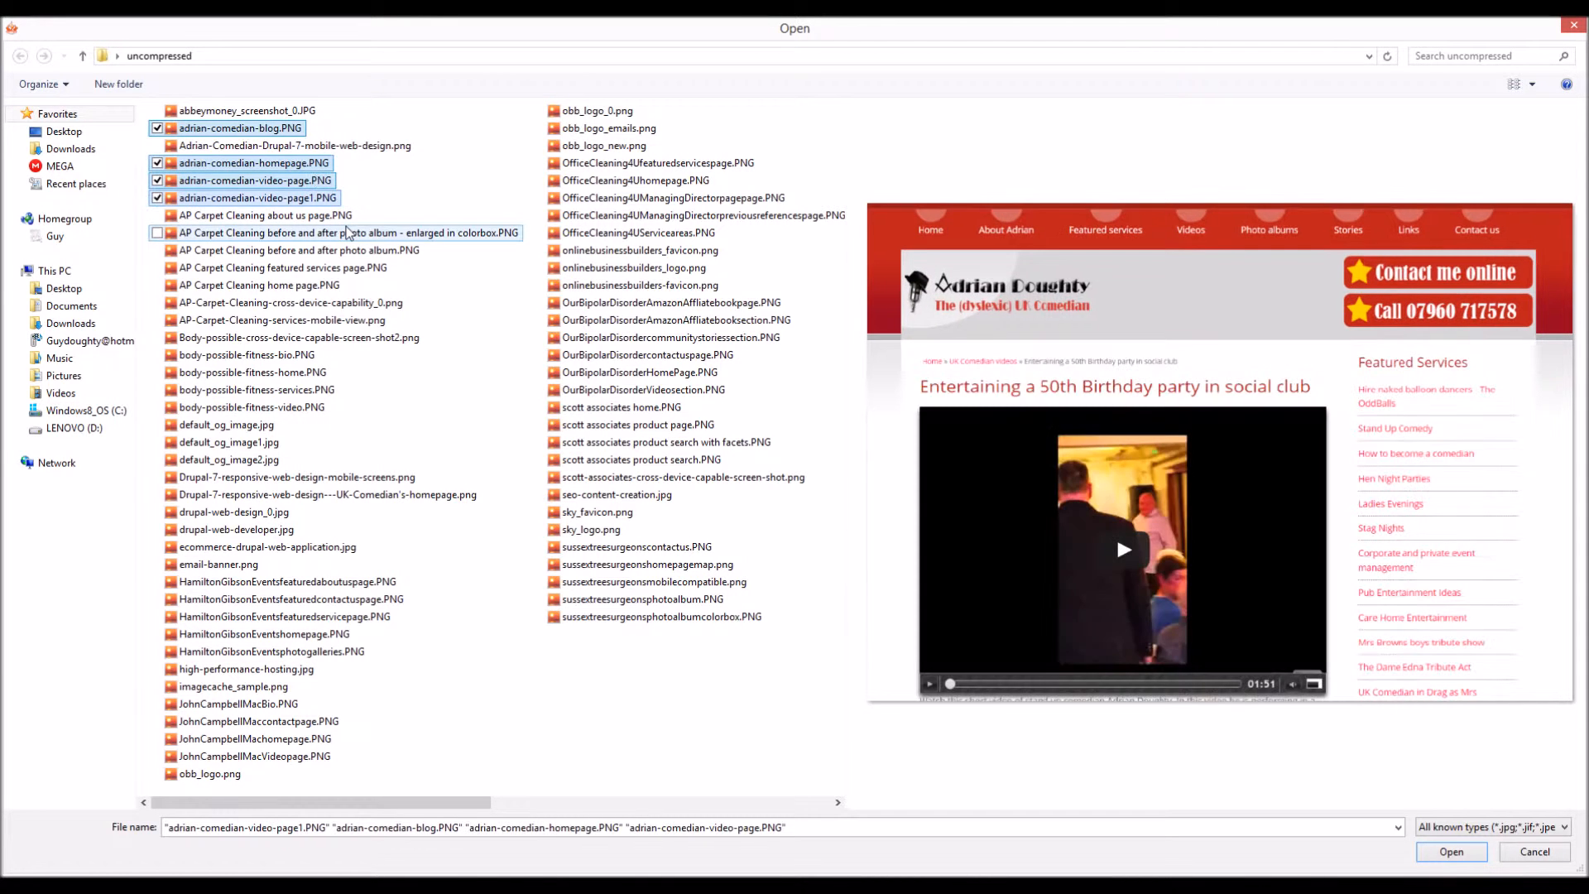
pyautogui.keyDown('ctrl'); pyautogui.click(273, 216); pyautogui.keyUp('ctrl')
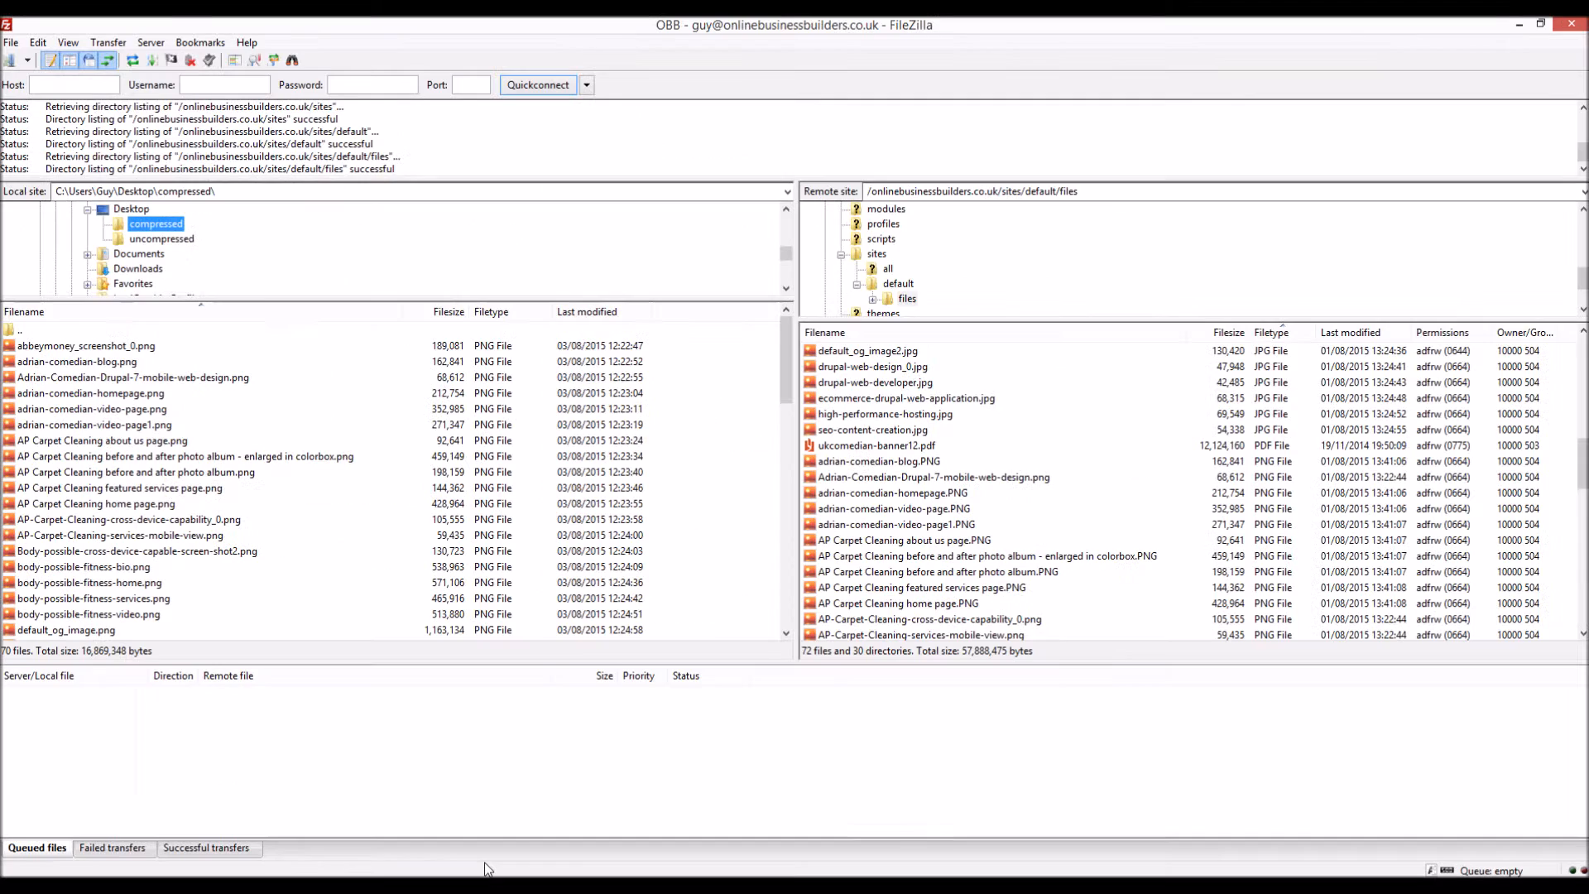
# - Switch to FileZilla and review the image files and their sizes in the remote site's sites/default/files folder
pyautogui.scroll(6, 920, 491)
pyautogui.click(918, 485)
pyautogui.scroll(5, 920, 492)
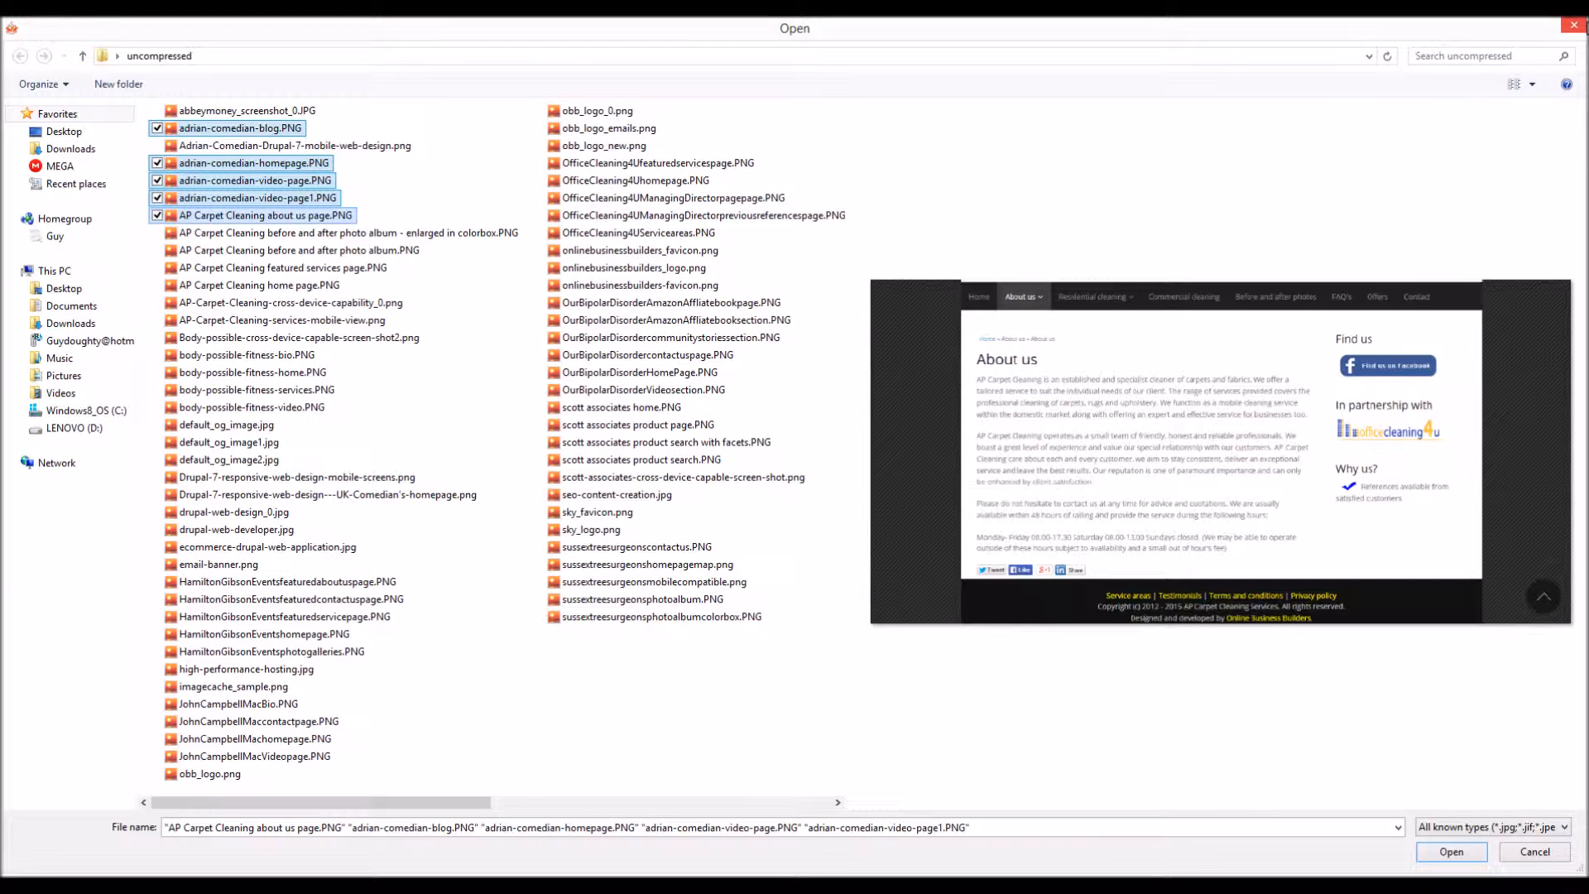
# - Cancel adding the selected images in RIOT and close the empty batch optimizer
pyautogui.click(1534, 852)
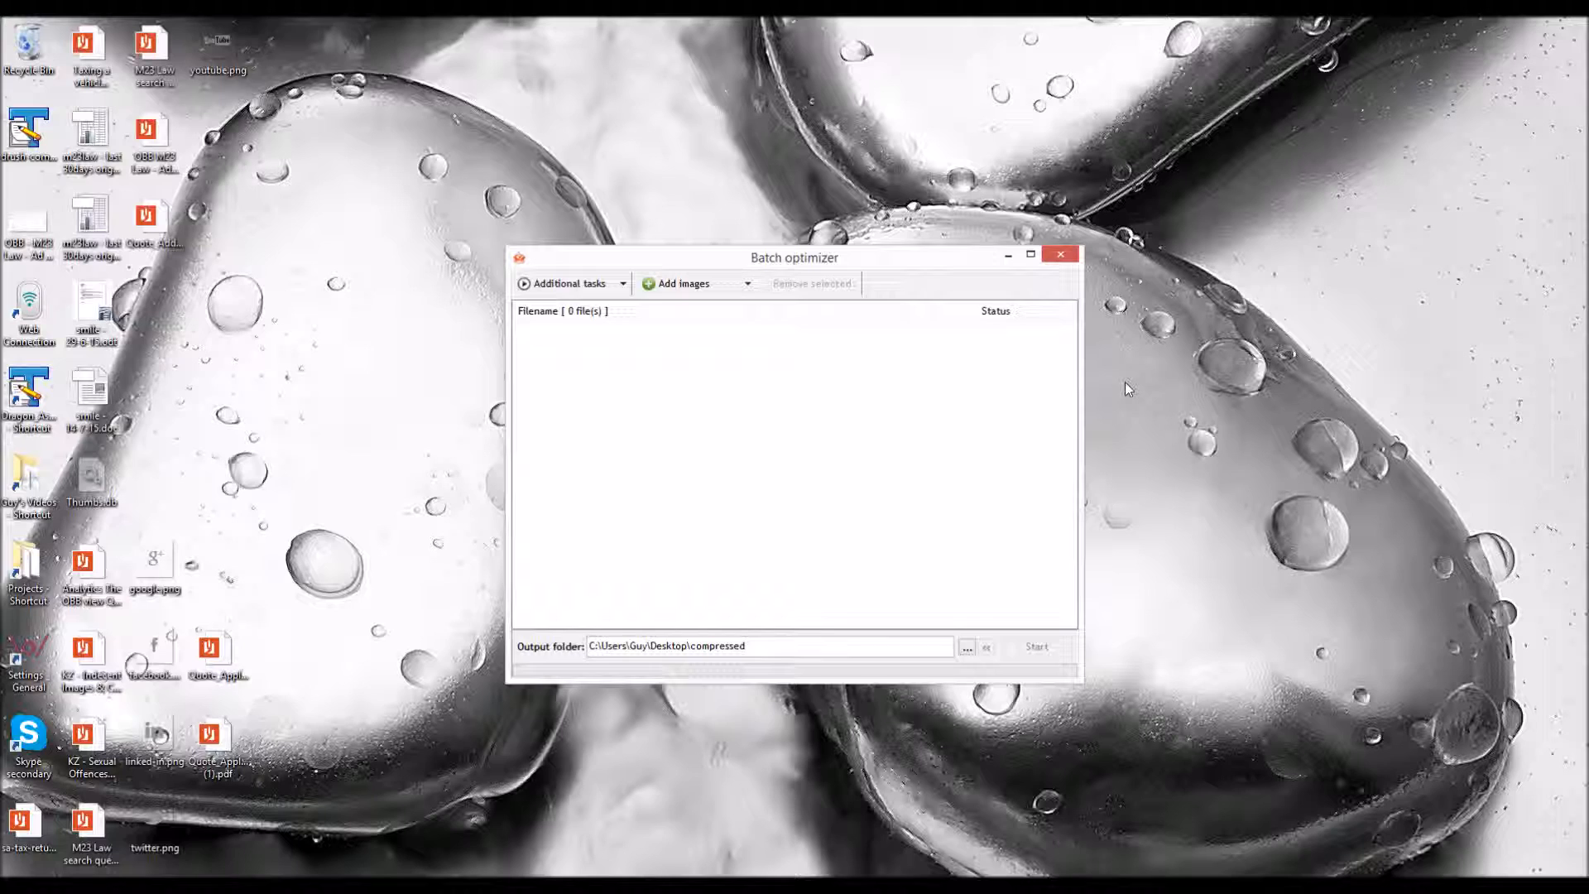
pyautogui.click(1063, 257)
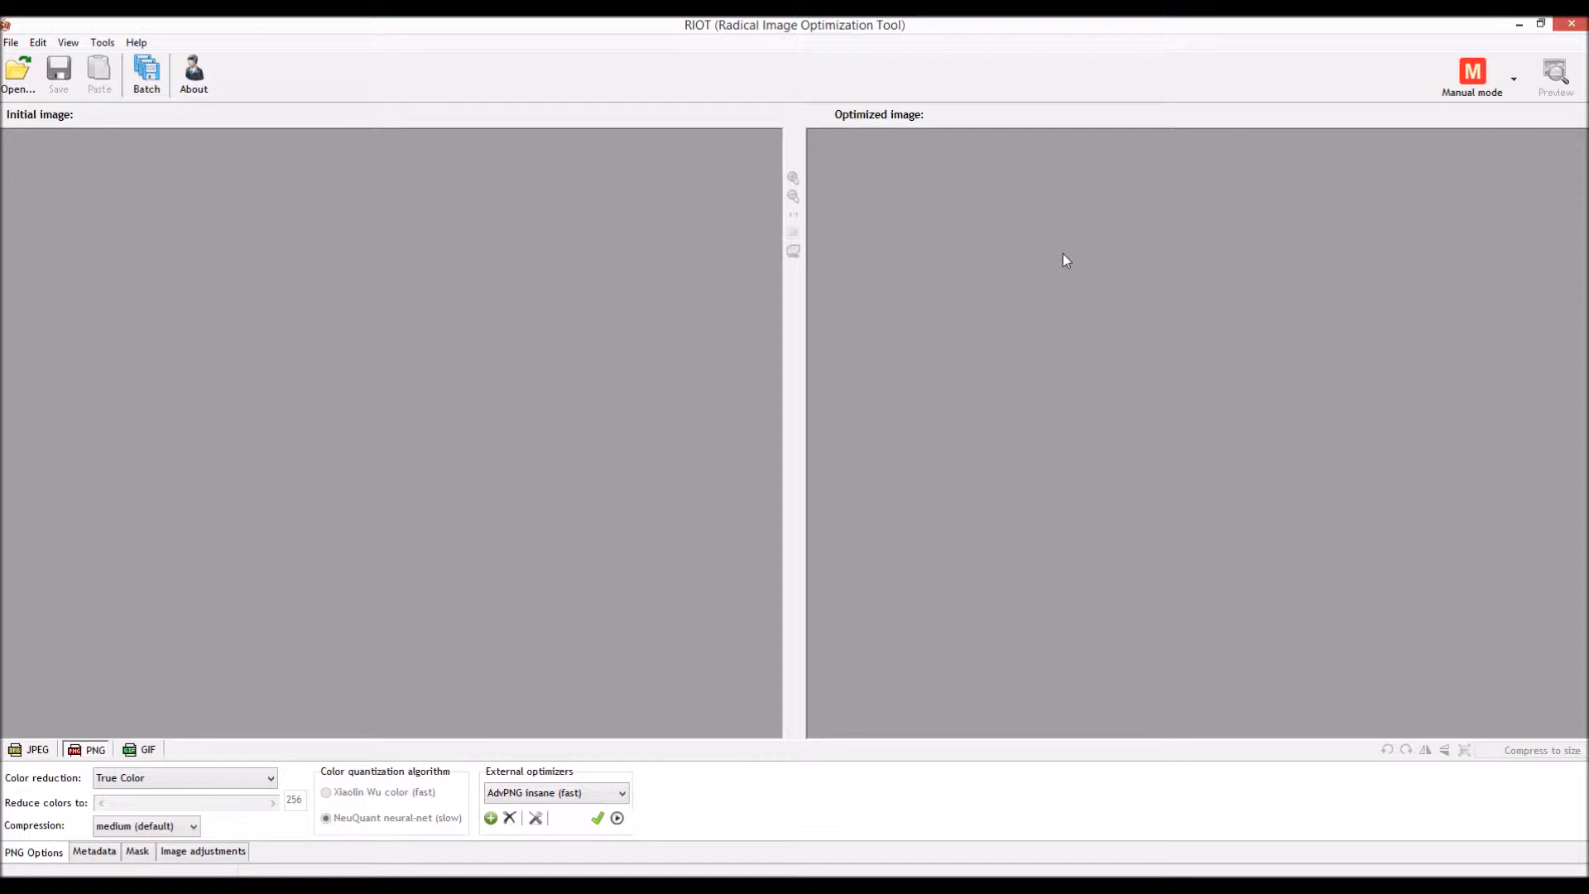